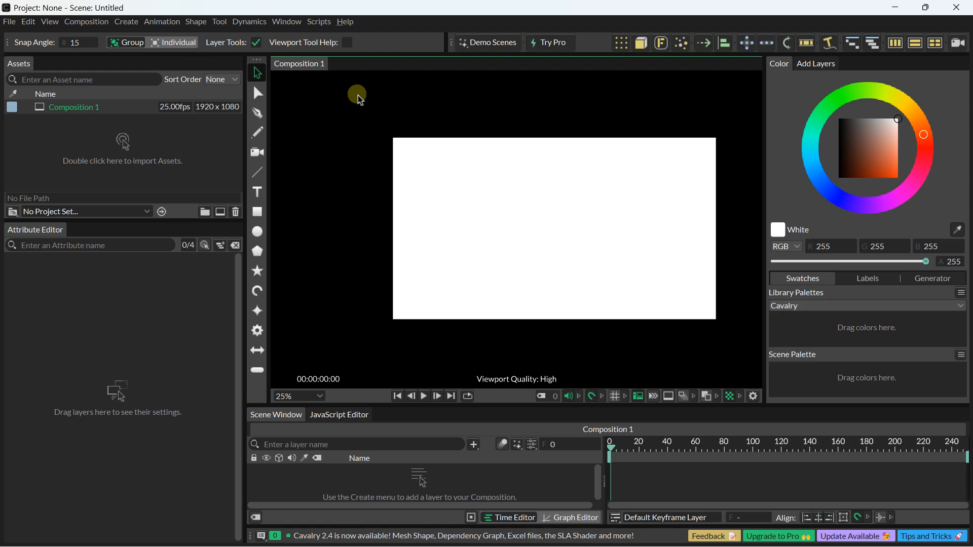
Step: Draw an open zigzag line with six points across the upper part of the composition using the Pen tool
drag(459, 175, 429, 163)
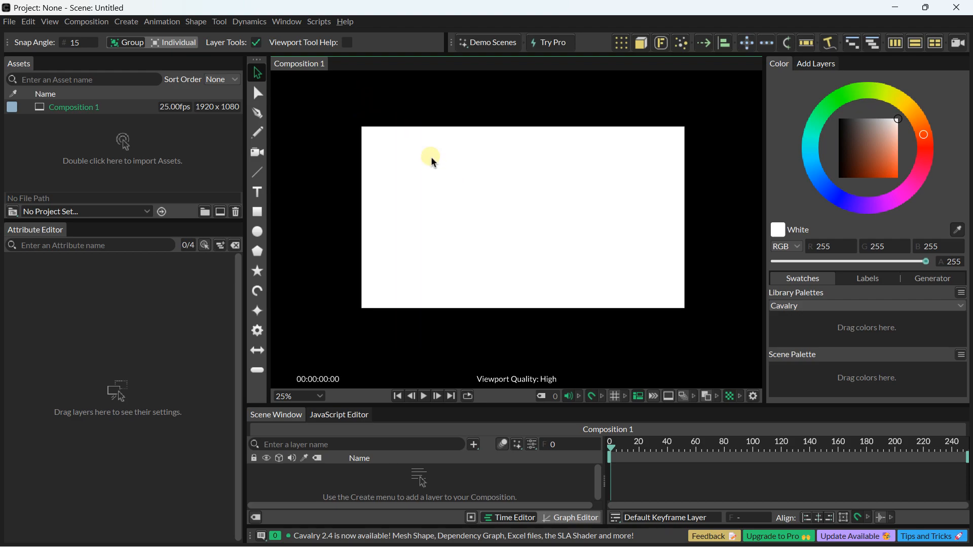
scroll(431, 163, up, 3)
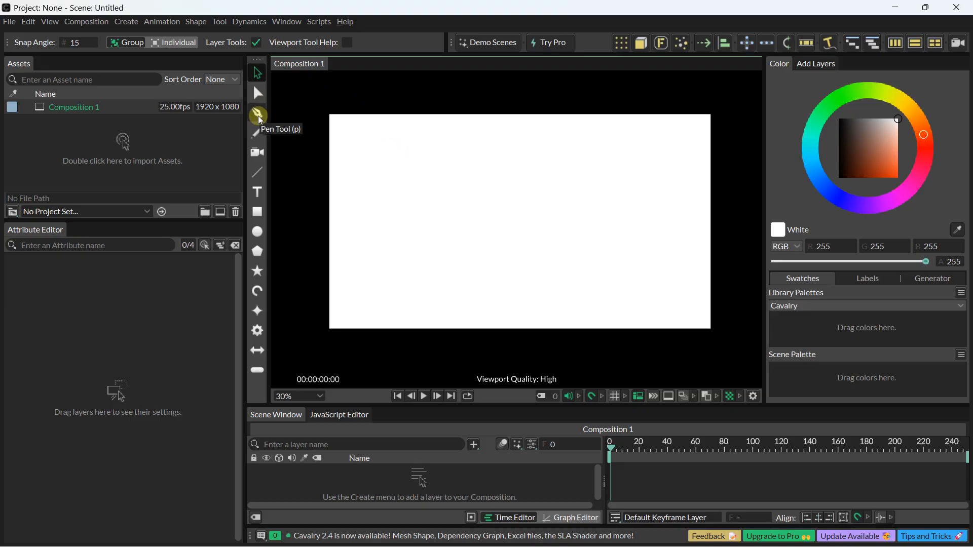
scroll(503, 218, up, 2)
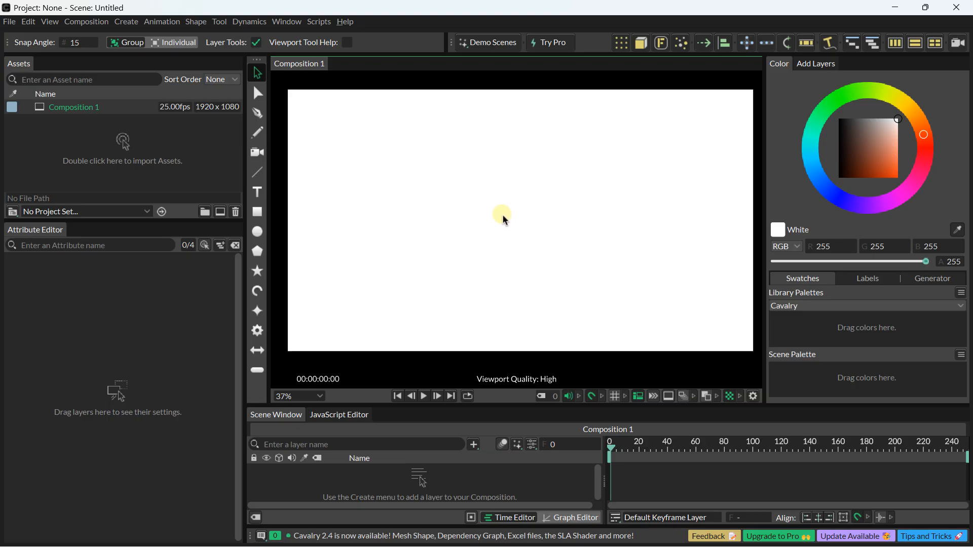
click(258, 114)
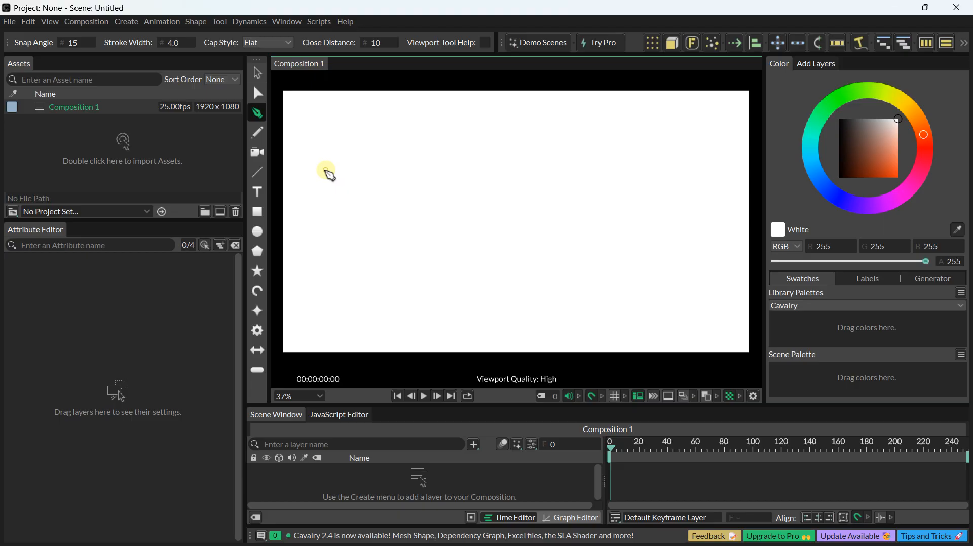
click(325, 173)
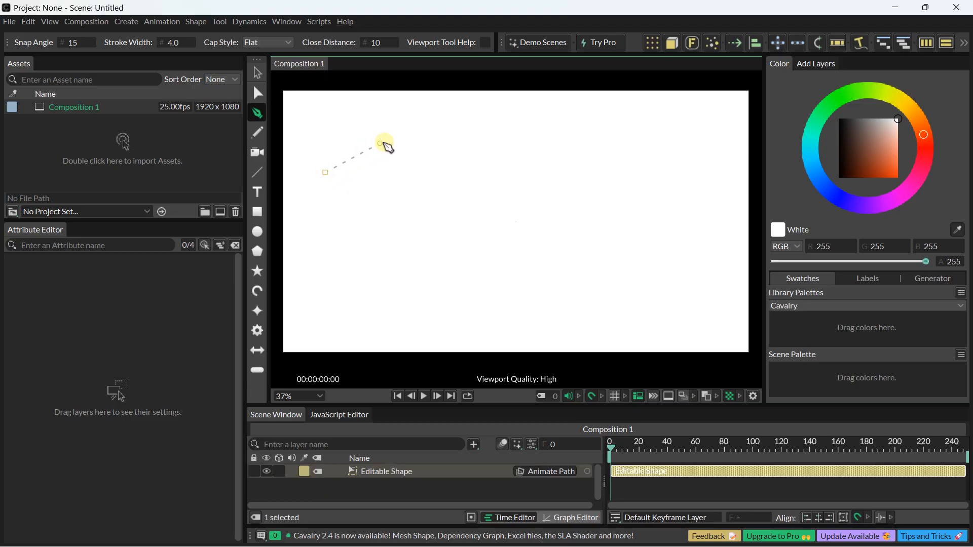
click(401, 137)
click(470, 165)
click(529, 124)
click(567, 150)
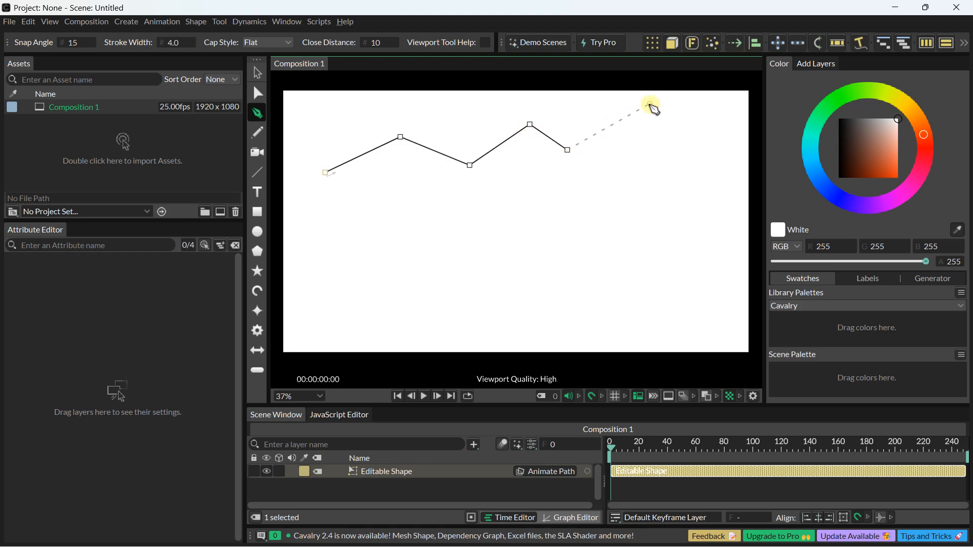
click(650, 103)
key(Escape)
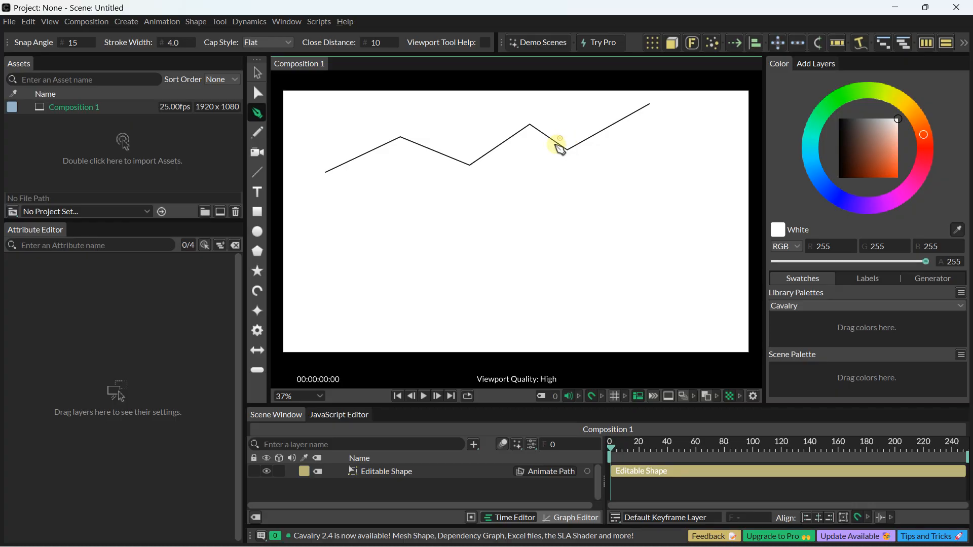
Step: Draw a closed, irregular straight-sided shape with 13 points below the zigzag line using the Pen tool
click(259, 73)
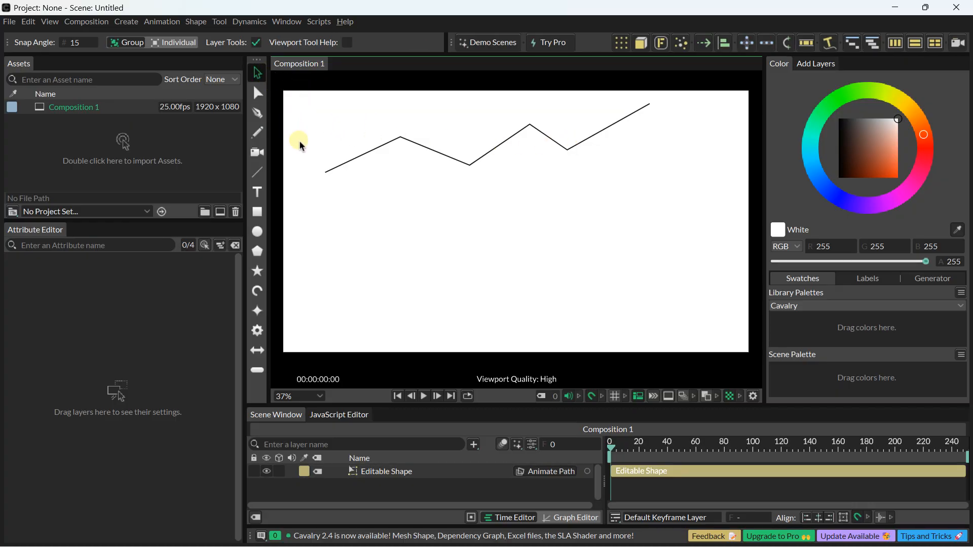
click(258, 113)
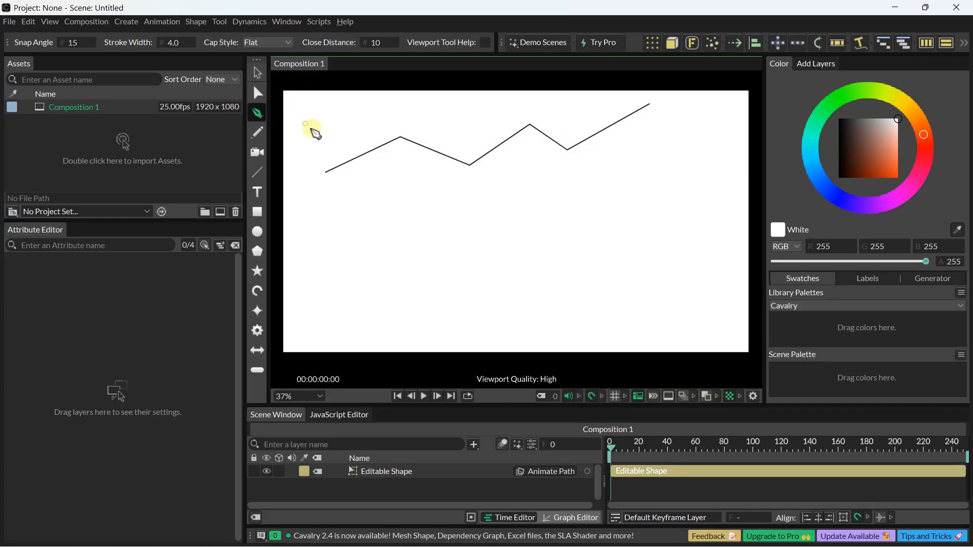
click(357, 261)
click(417, 221)
click(466, 246)
click(538, 198)
click(575, 246)
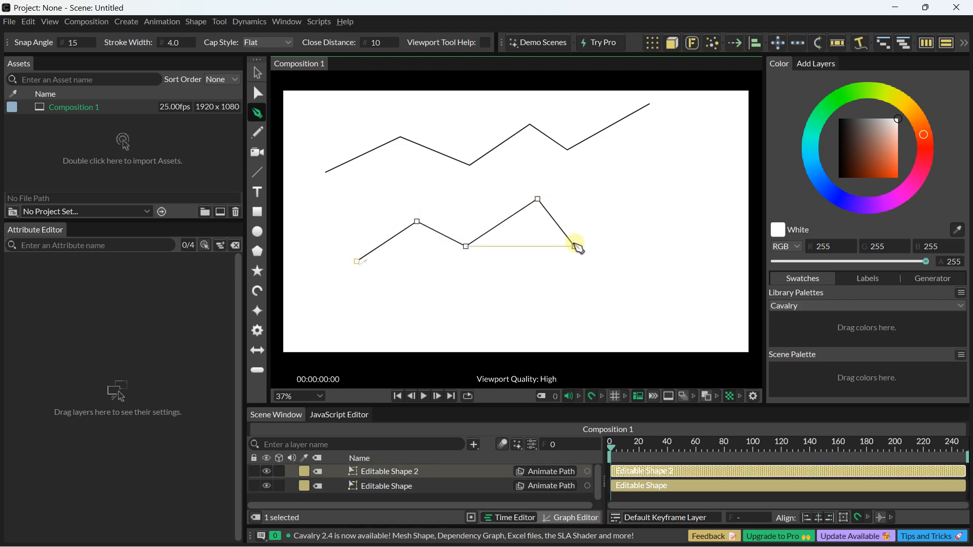
click(516, 286)
click(560, 312)
click(466, 303)
click(466, 274)
click(429, 273)
click(403, 302)
click(325, 303)
click(316, 231)
click(356, 261)
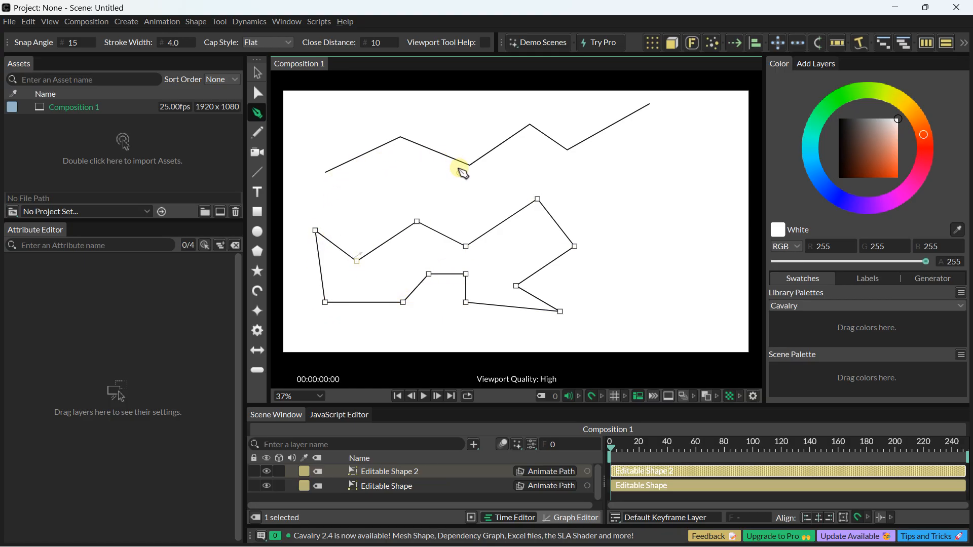
Step: Set the open zigzag line's stroke width to 9.3 and its stroke colour to black, 000000, after trying red, ff0000
click(257, 73)
click(415, 145)
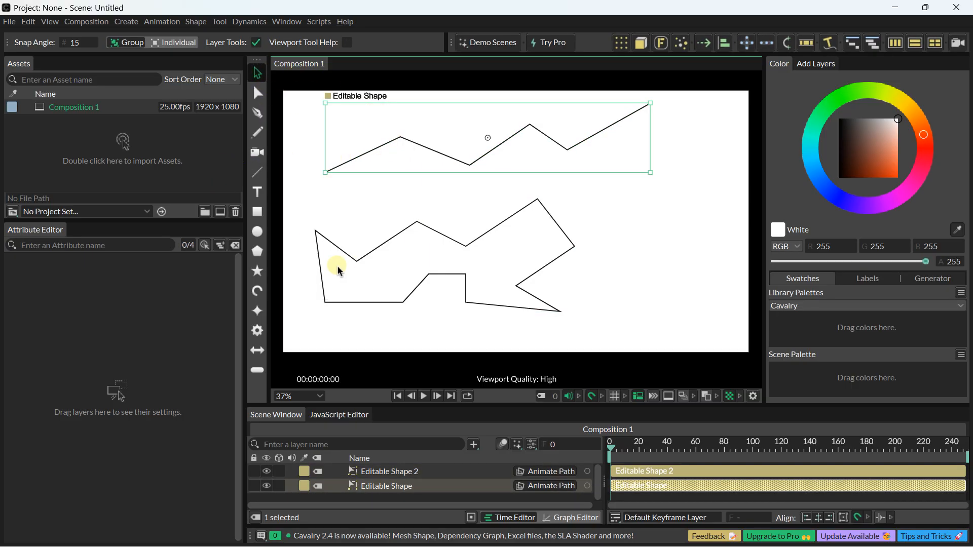
click(385, 487)
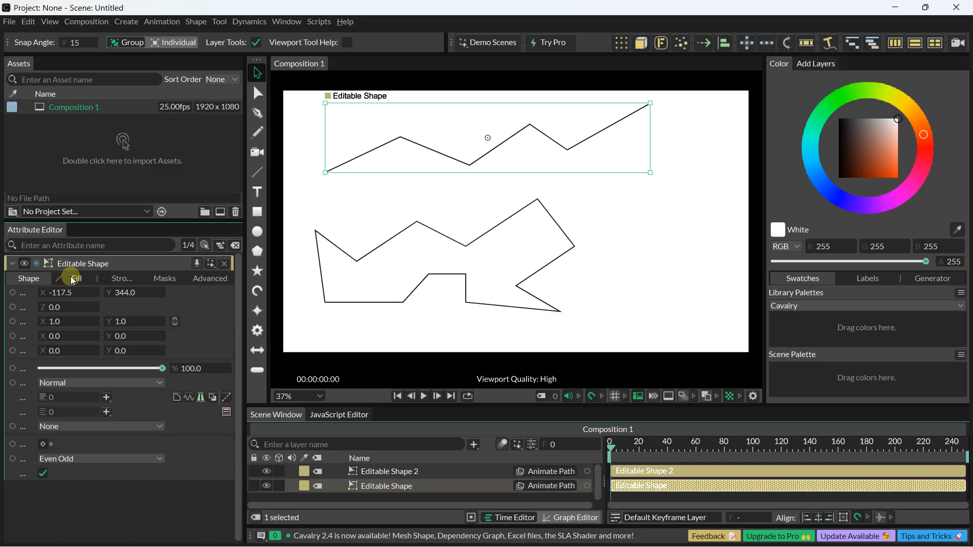
click(127, 277)
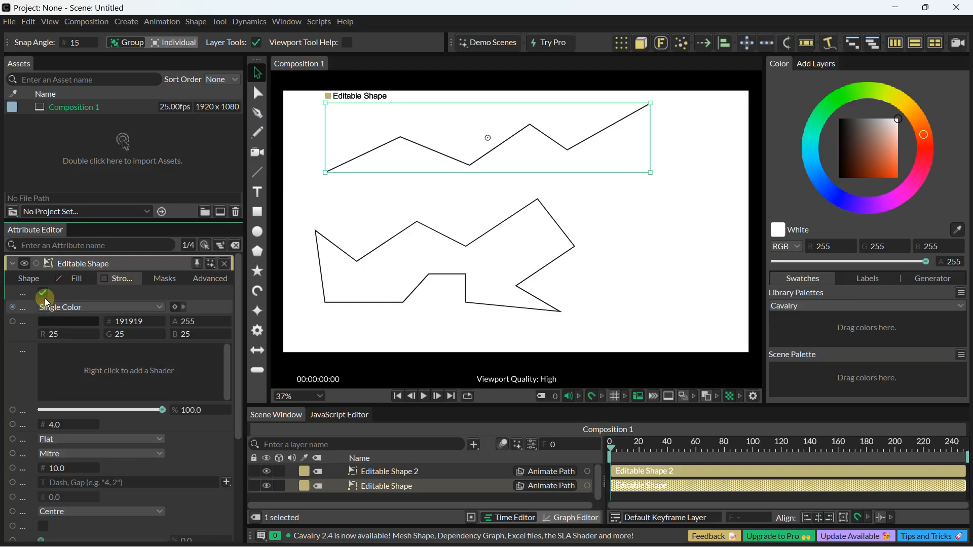
mouse_move(63, 425)
mouse_down()
mouse_move(220, 424)
mouse_move(103, 418)
mouse_up()
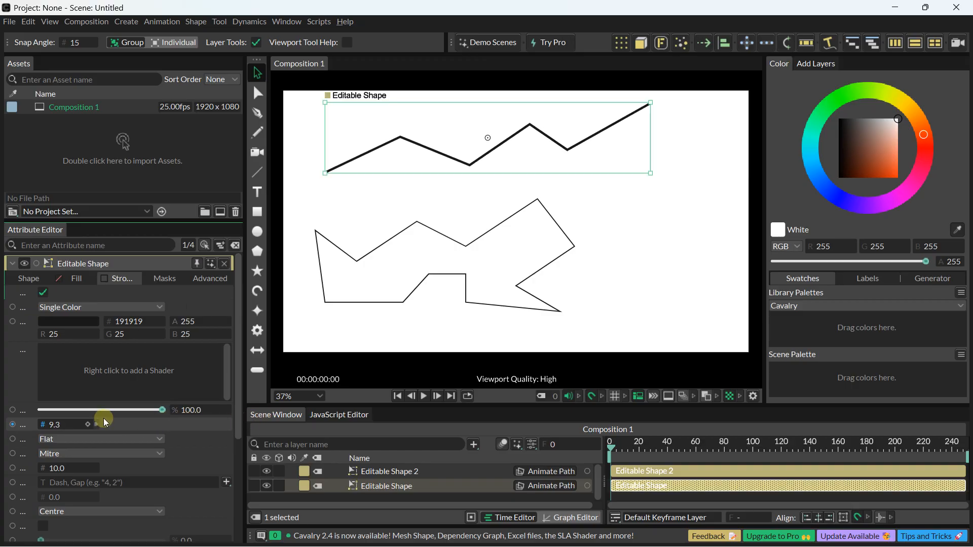
click(53, 324)
drag(96, 187, 158, 231)
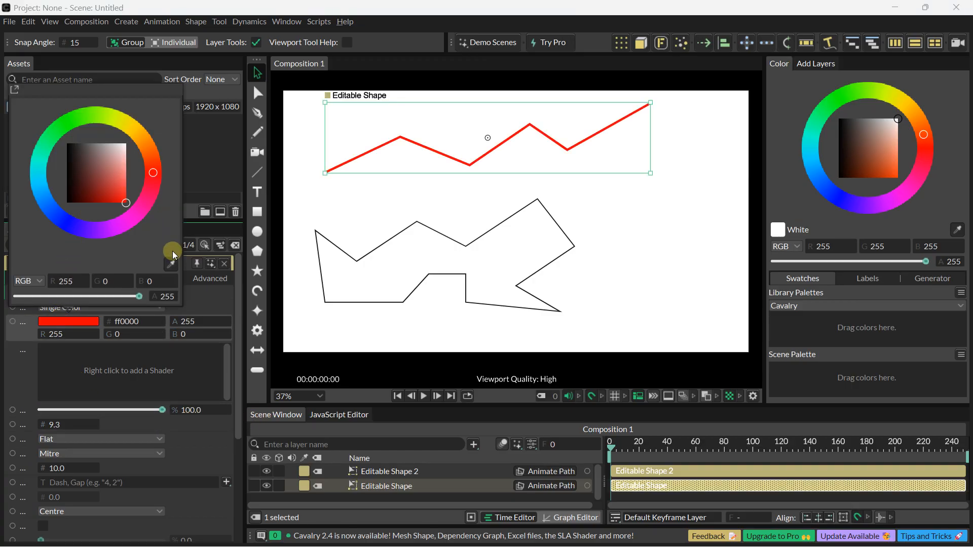
drag(83, 200, 69, 201)
click(31, 382)
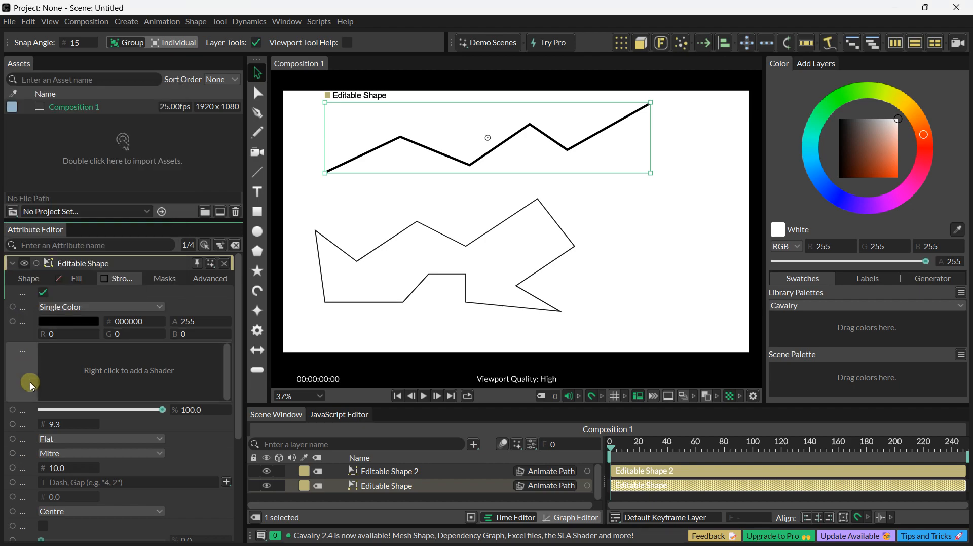
Step: Set the stroke width to 22.9 for the open zigzag line and 9.0 for the closed shape
click(379, 250)
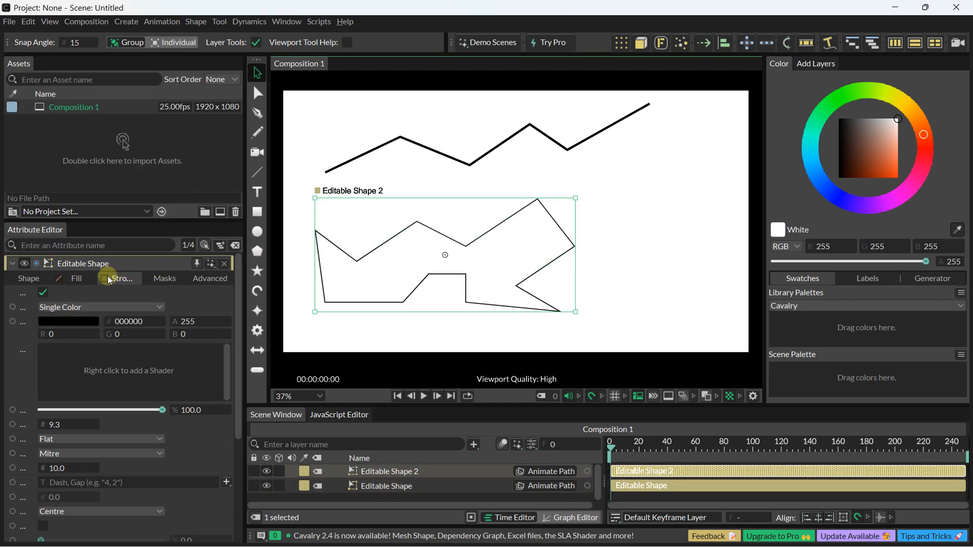
mouse_move(57, 425)
mouse_down()
mouse_move(236, 425)
mouse_move(189, 418)
mouse_up()
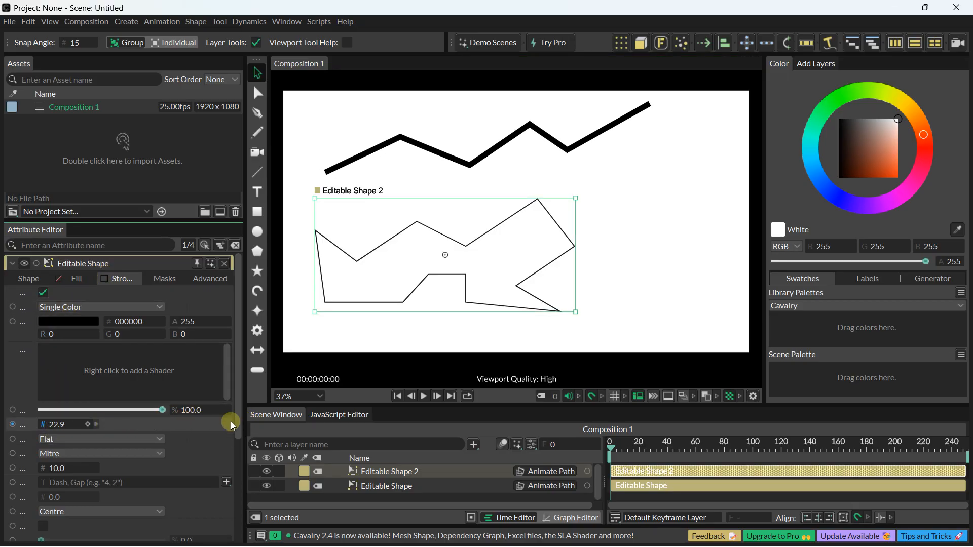
click(375, 472)
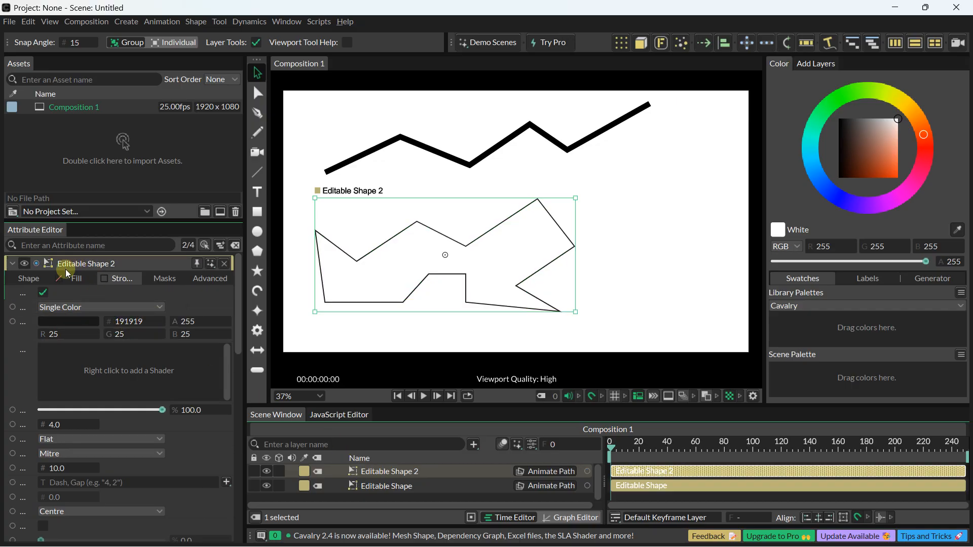
mouse_move(60, 425)
mouse_down()
mouse_move(119, 424)
mouse_move(89, 436)
mouse_up()
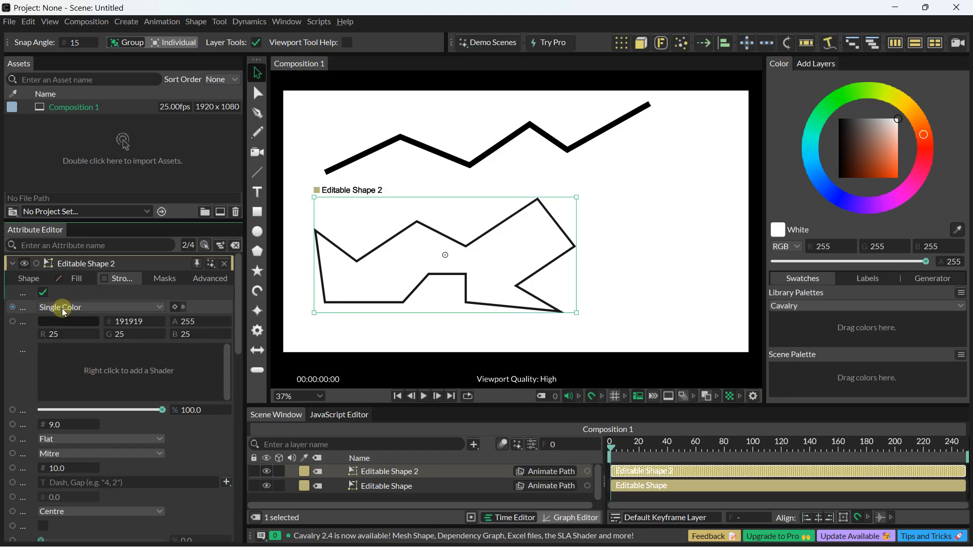
Step: Enable the closed shape's fill and colour it blue, 0011ff, after trying orange red, ff3900
click(63, 278)
click(43, 293)
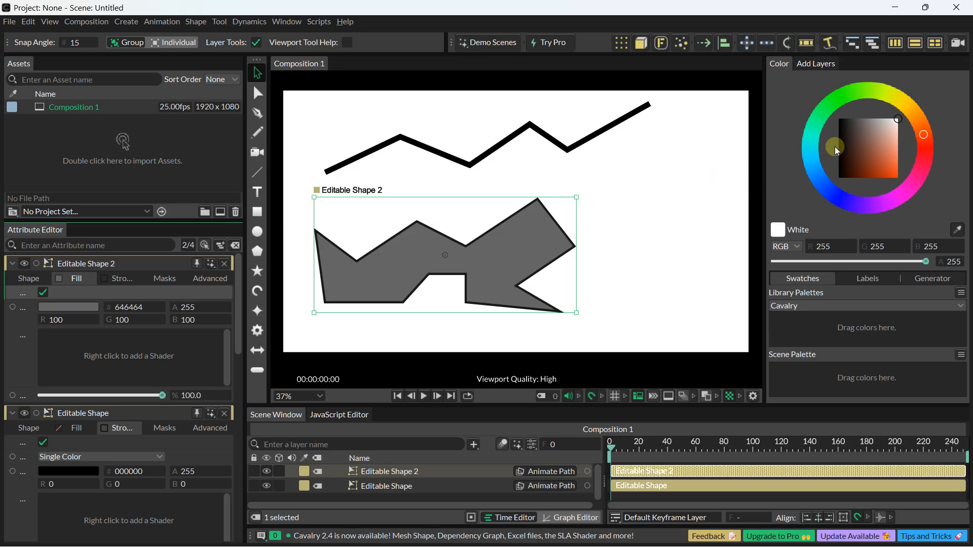
drag(836, 147, 898, 178)
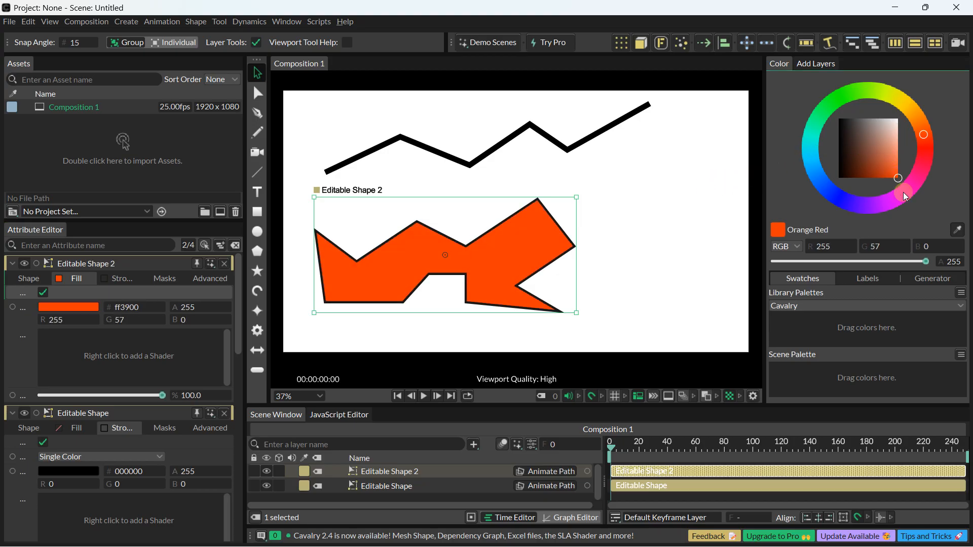
click(62, 307)
click(77, 213)
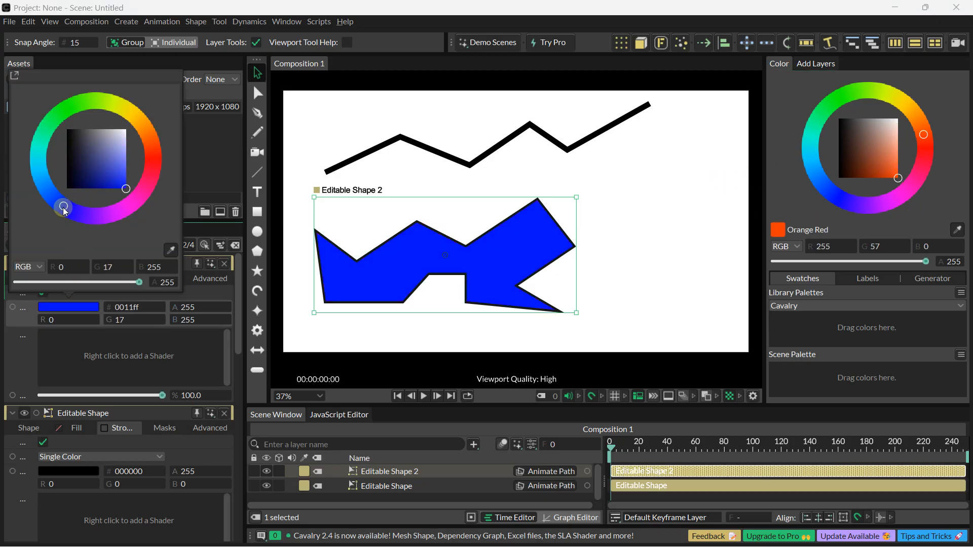
click(71, 308)
Step: Toggle the closed shape's stroke off and on again, and turn off its fill
click(116, 279)
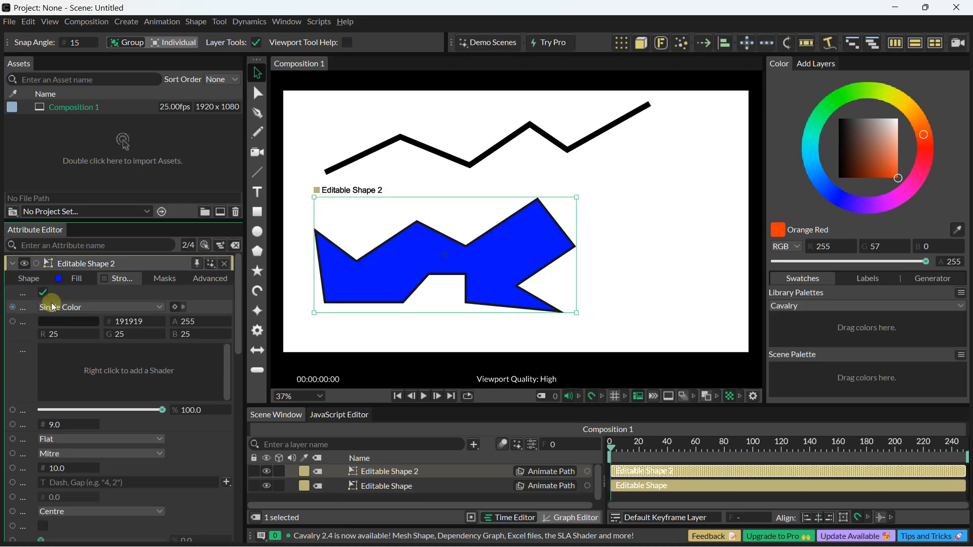
click(41, 293)
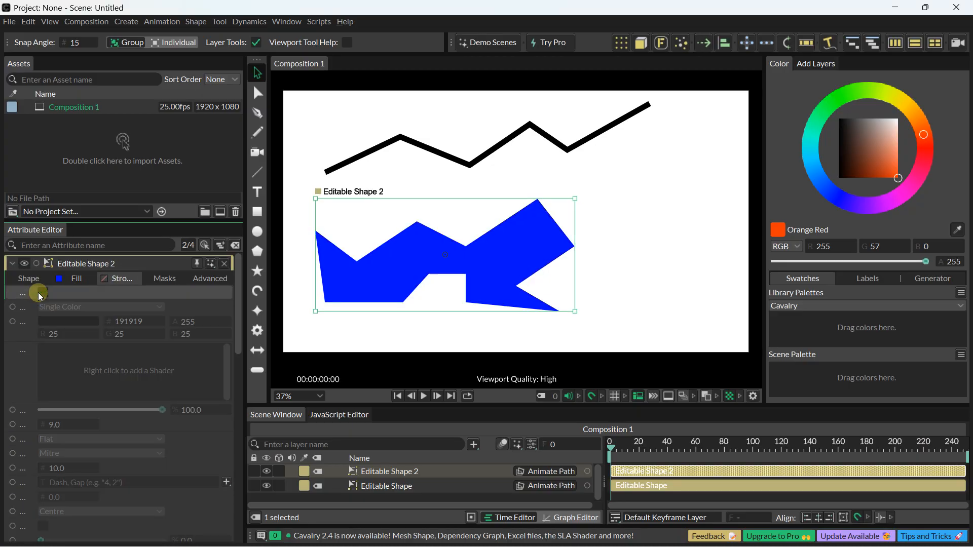
click(41, 294)
click(76, 278)
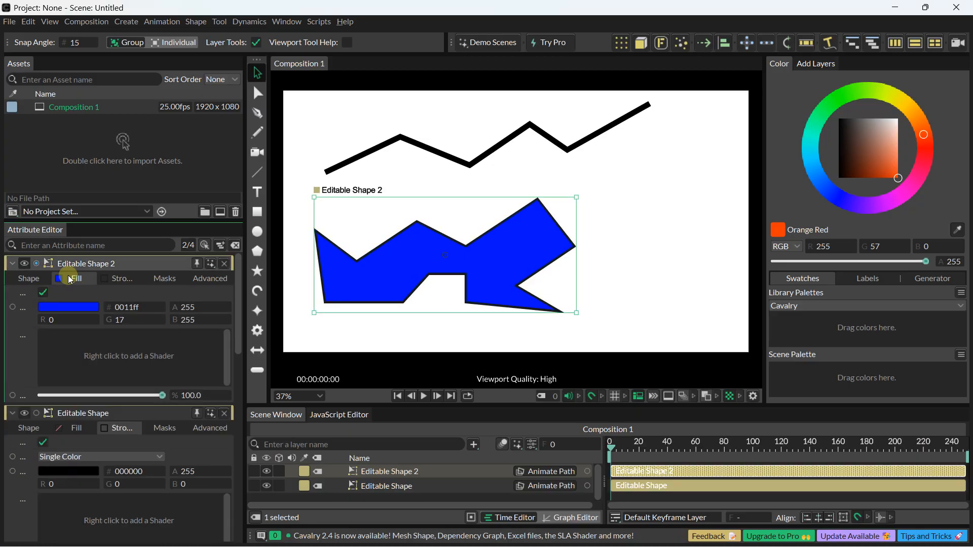
click(44, 293)
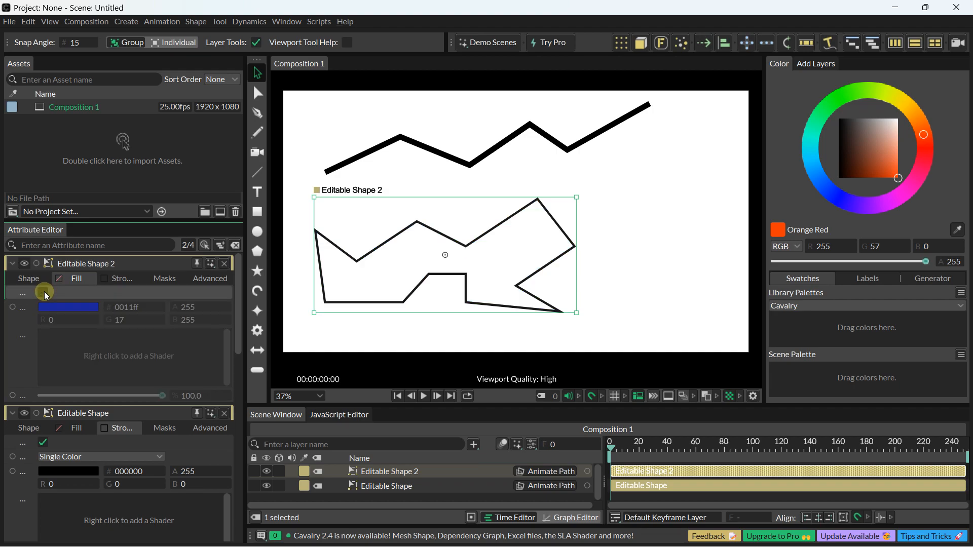
Step: Edit the open zigzag line's points, moving its first two peaks up and the valley between them down
click(433, 131)
scroll(432, 131, up, 1)
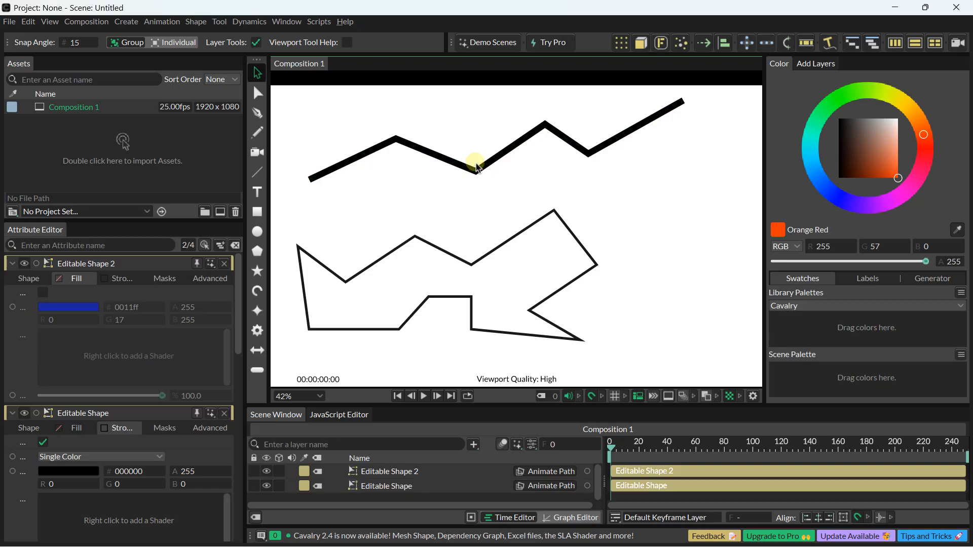
click(257, 93)
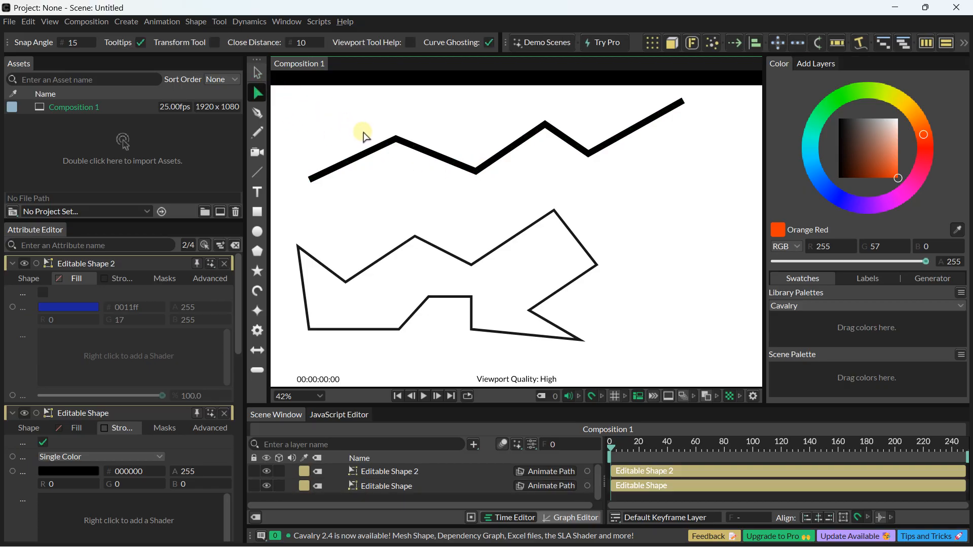
click(374, 155)
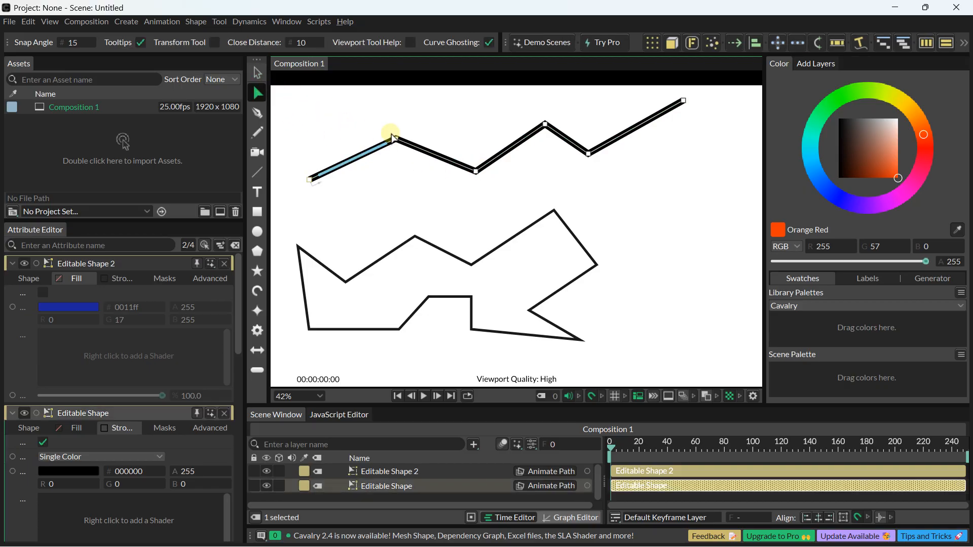
drag(396, 141, 389, 125)
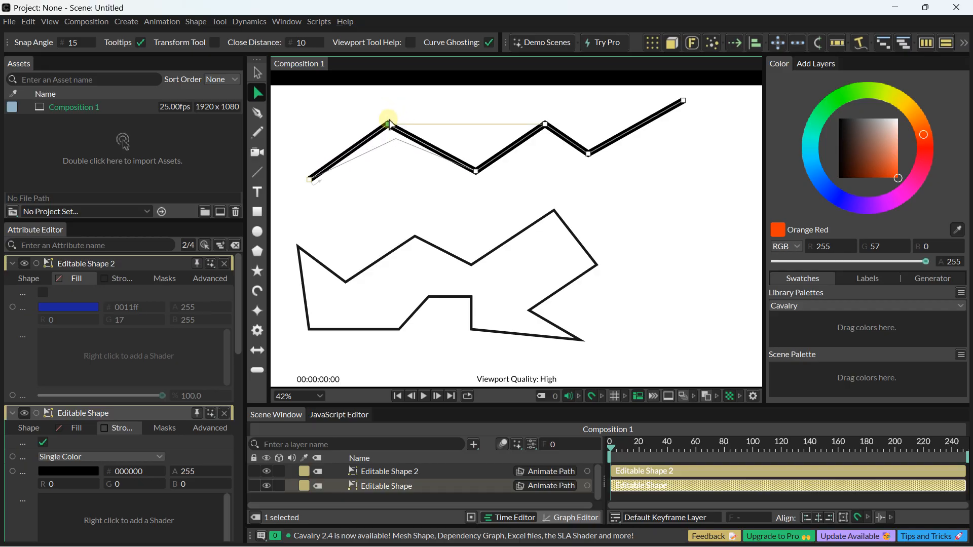
mouse_move(476, 171)
mouse_down()
mouse_move(479, 190)
mouse_move(476, 180)
mouse_up()
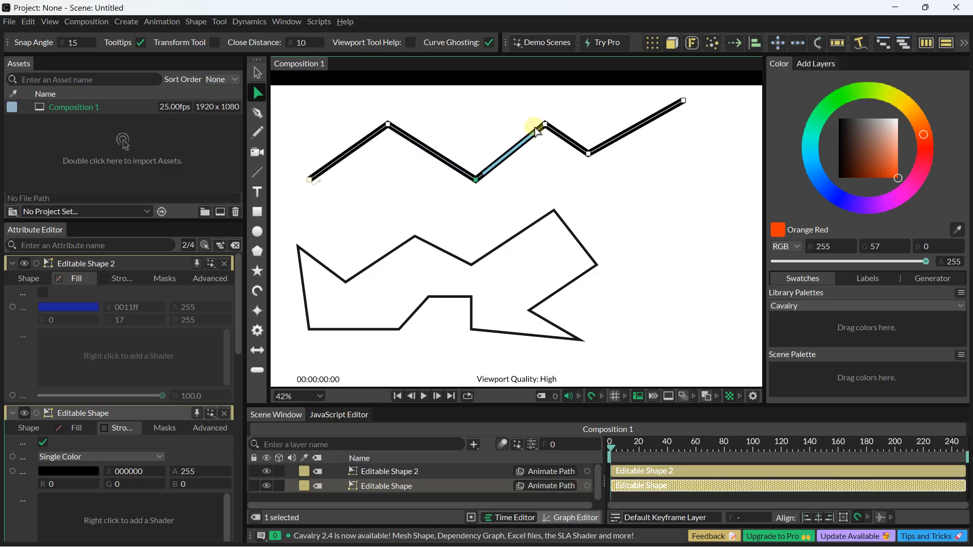
drag(545, 125, 544, 106)
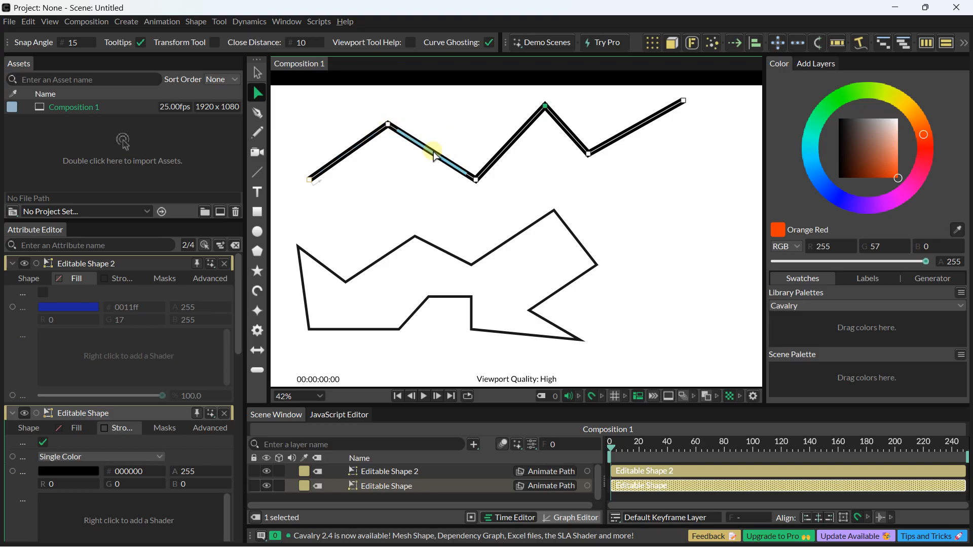
Step: Bend the first two straight segments of the open zigzag line into upward-bulging curves
drag(435, 155, 400, 148)
mouse_move(352, 148)
mouse_down()
mouse_move(354, 156)
mouse_move(341, 144)
mouse_up()
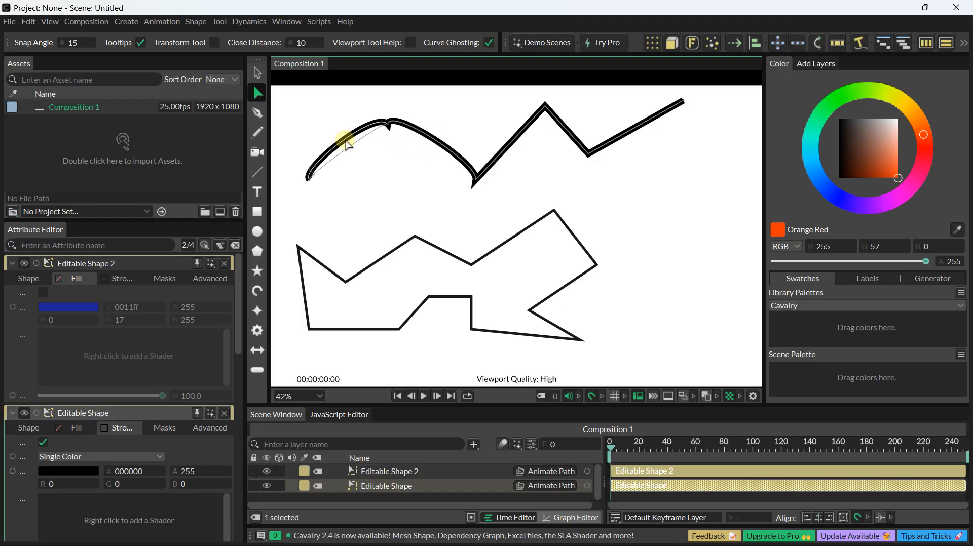
Step: Reshape the closed polygon by raising its upper-middle peak, shifting the adjacent valley up and right, and bending the next segment upward
click(374, 263)
drag(414, 238, 430, 207)
drag(473, 266, 521, 229)
click(459, 219)
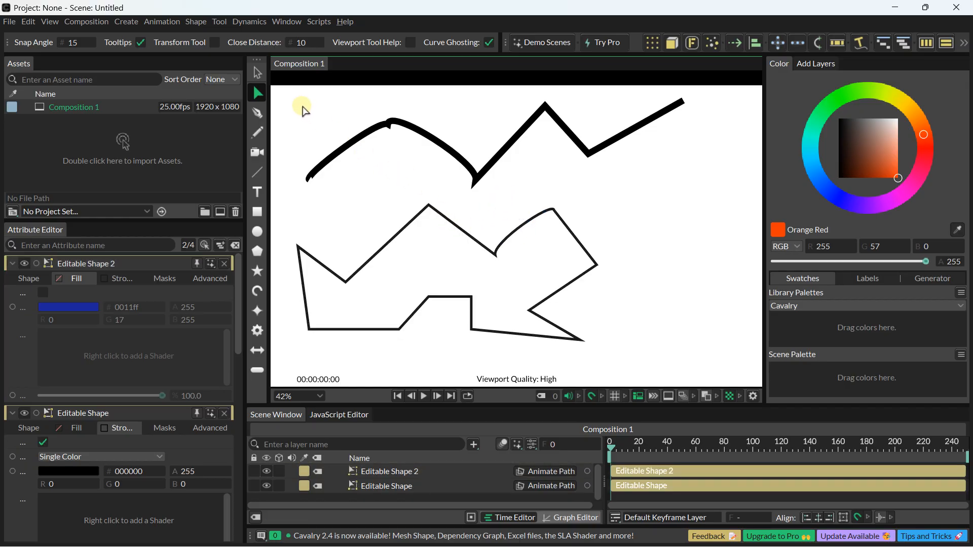
Step: Delete both the closed shape and the open zigzag line from the composition
click(257, 73)
scroll(431, 161, down, 2)
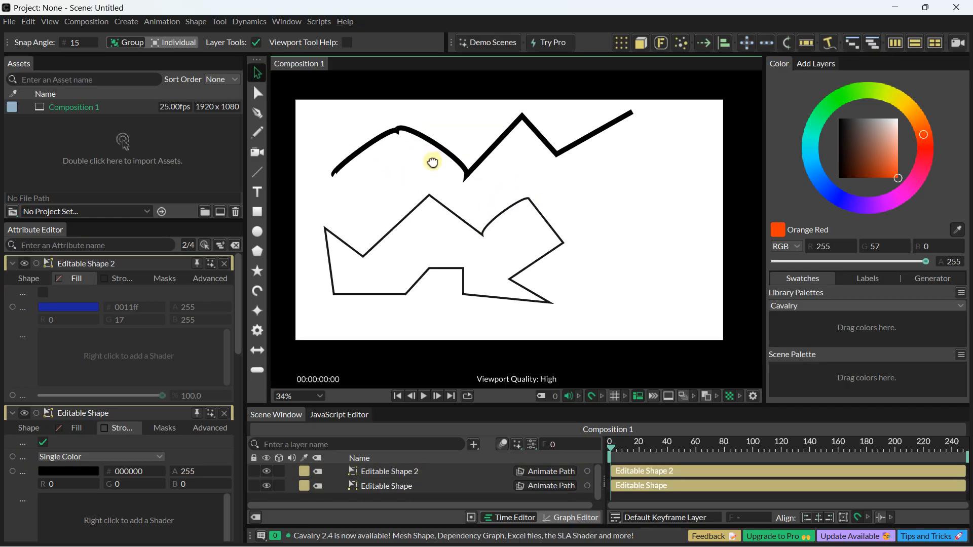
click(387, 145)
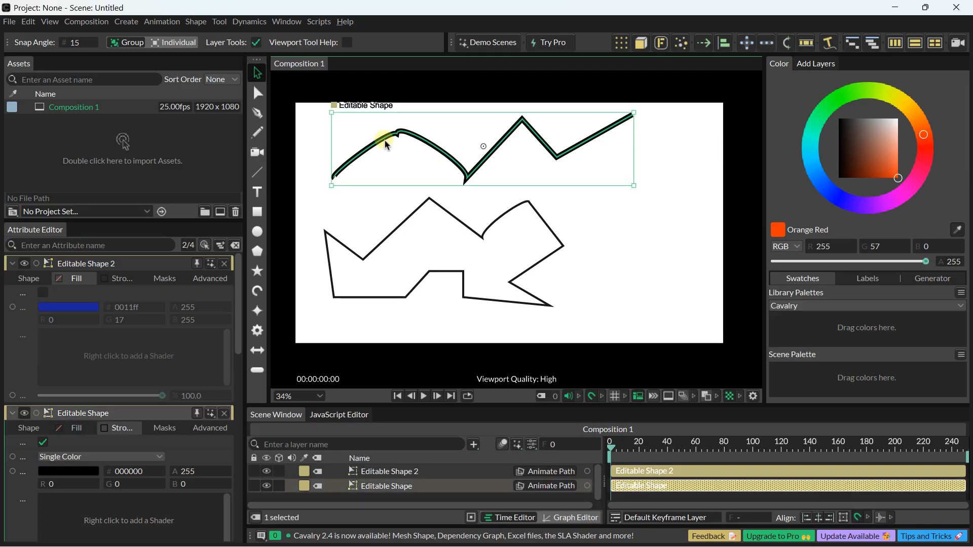
right_click(427, 145)
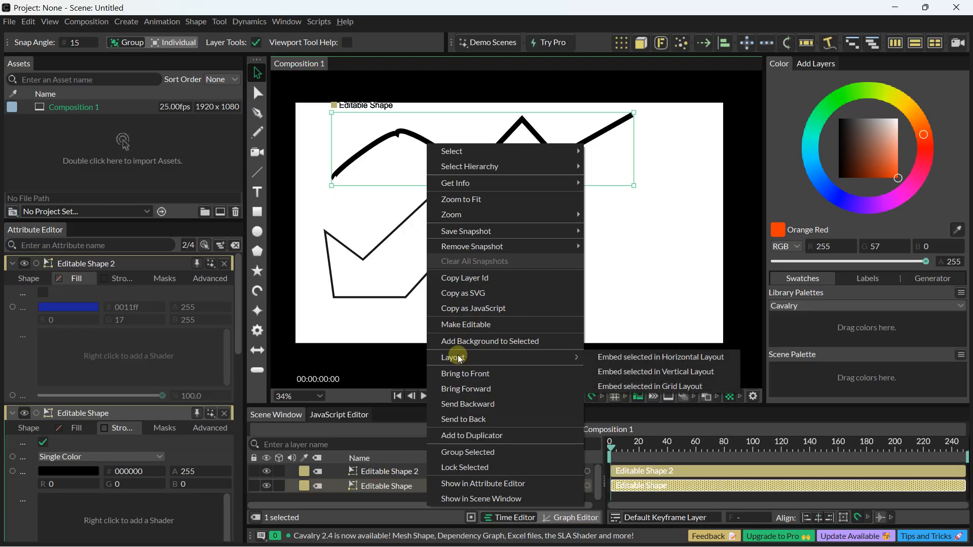
click(396, 280)
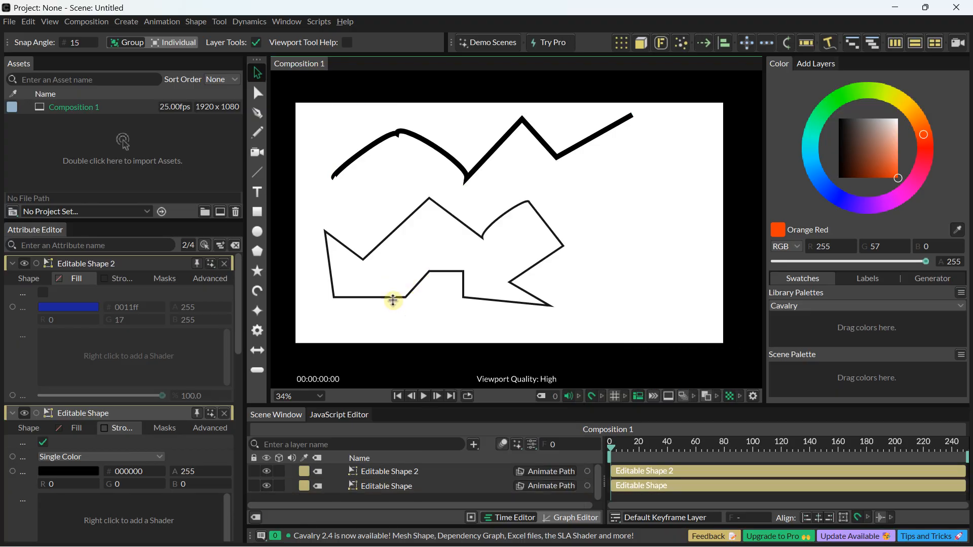
right_click(364, 479)
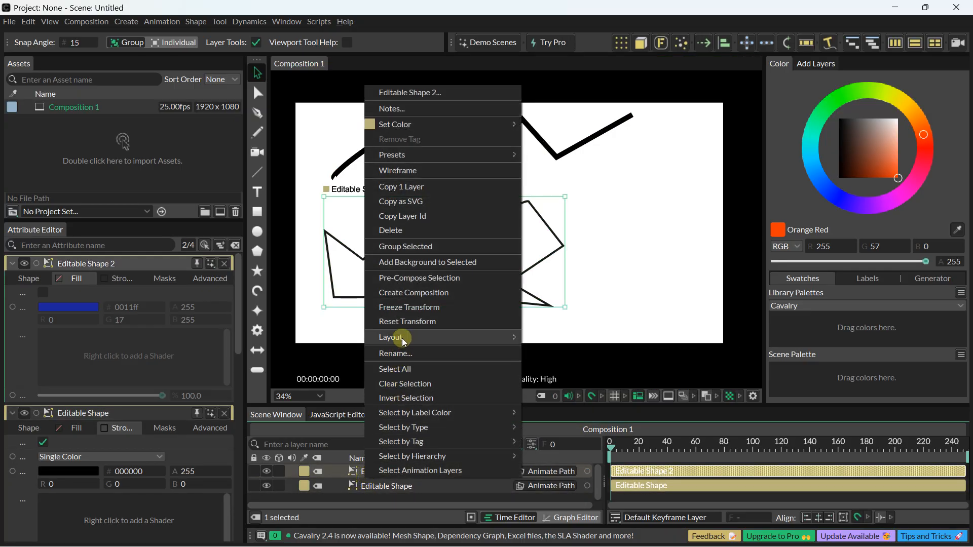
click(400, 231)
click(390, 471)
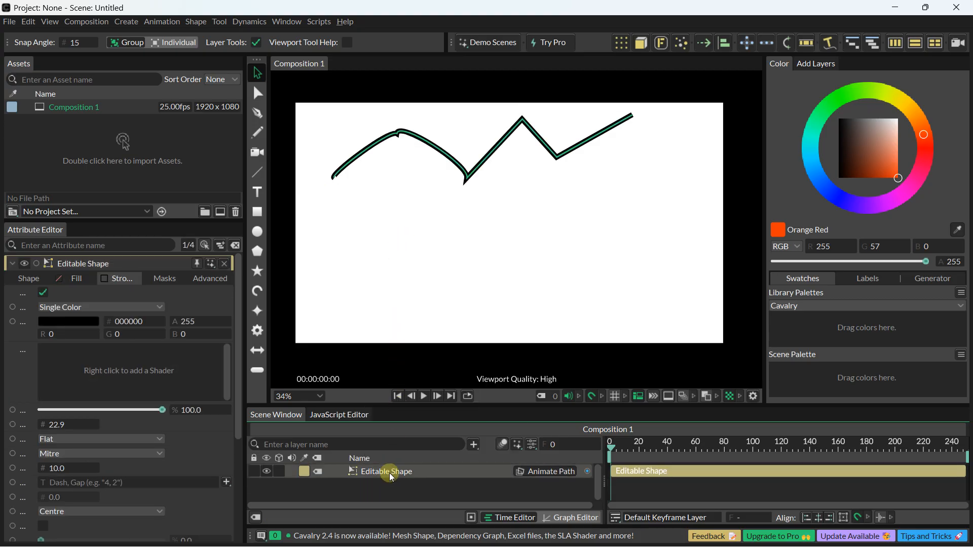
right_click(391, 472)
mouse_move(408, 337)
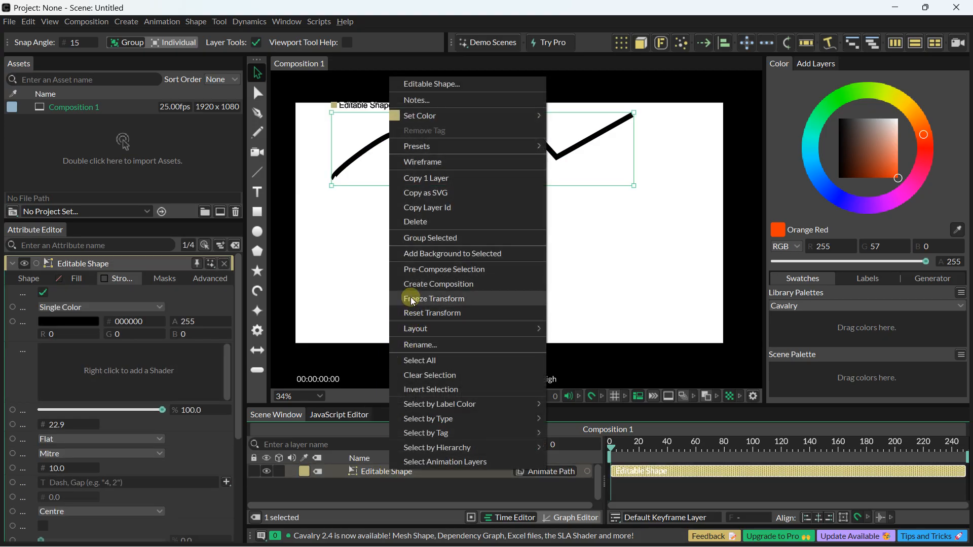
click(413, 223)
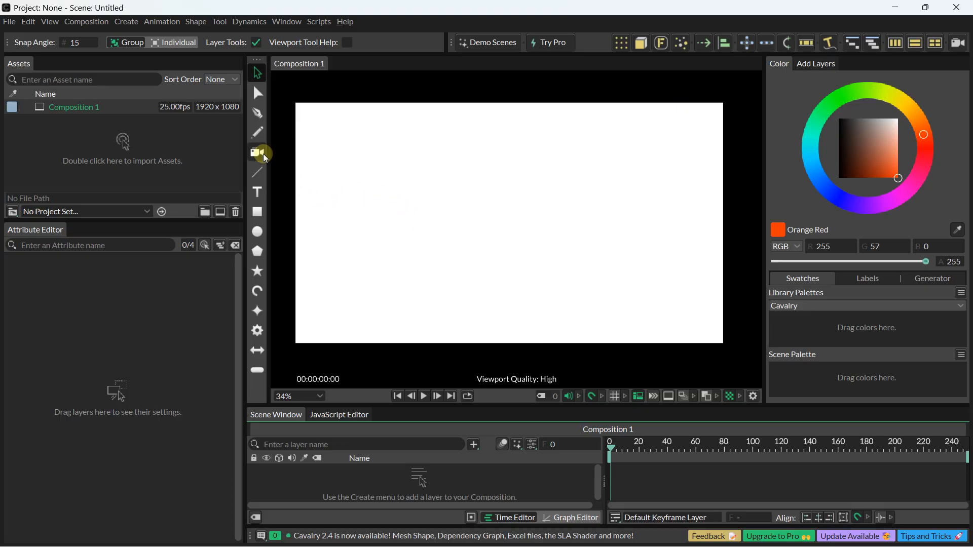
Step: Draw an open, smooth wavy path with five points across the upper canvas using the Pen tool, pulling curve handles, and end it
click(600, 398)
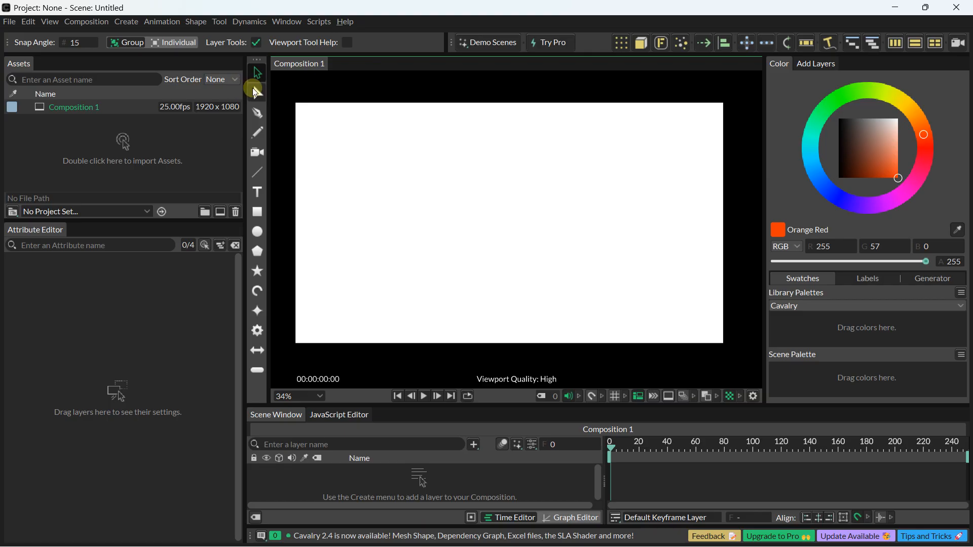
click(257, 113)
scroll(383, 193, up, 1)
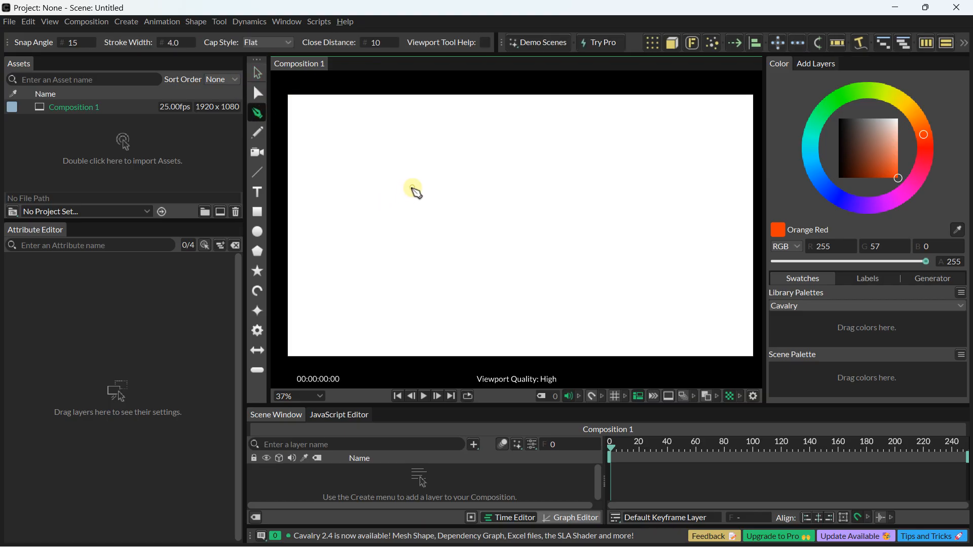
click(329, 184)
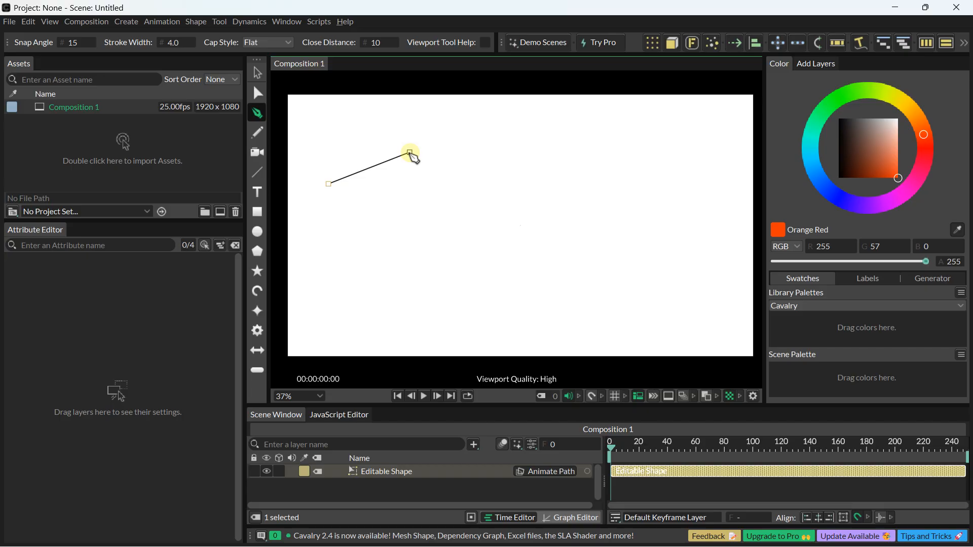
drag(410, 153, 453, 196)
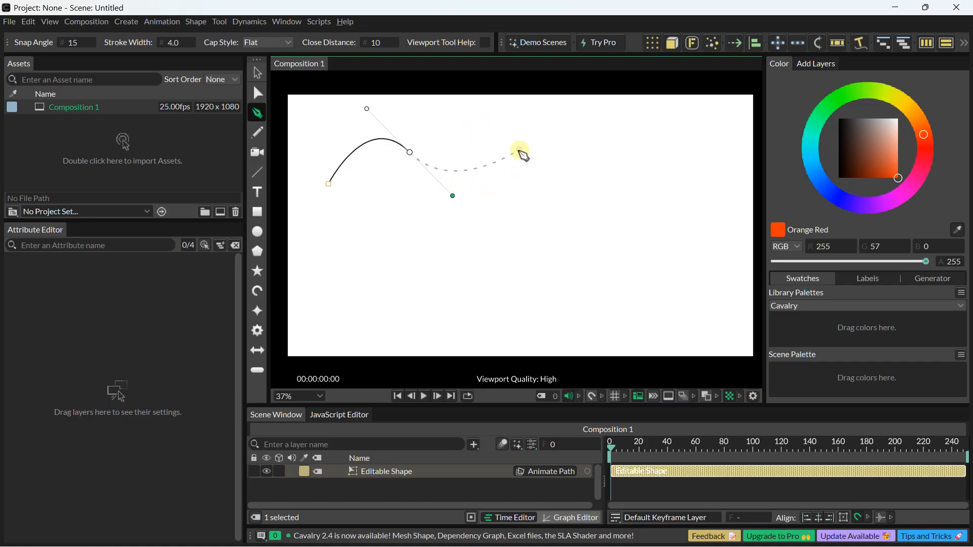
drag(519, 151, 561, 119)
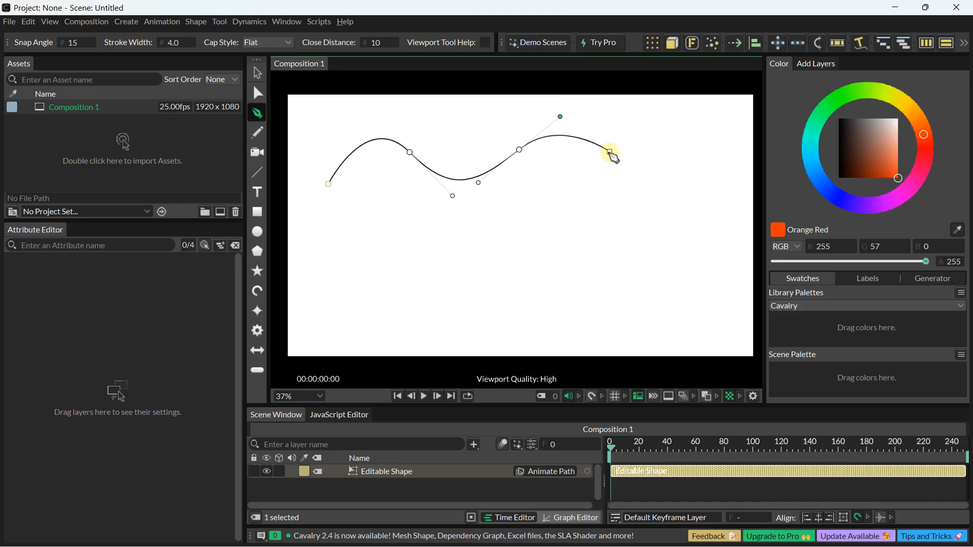
drag(610, 151, 645, 204)
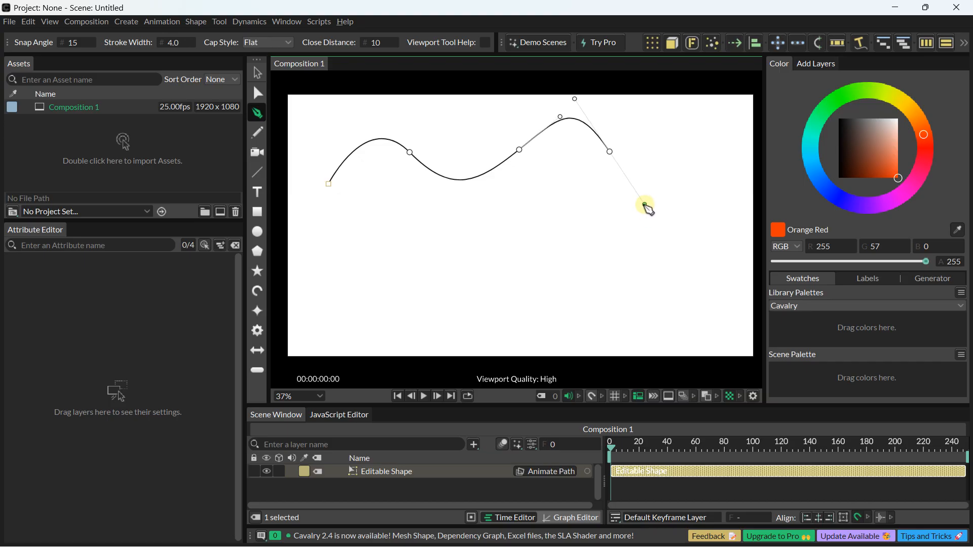
drag(644, 205, 646, 201)
drag(652, 196, 652, 195)
drag(699, 116, 716, 90)
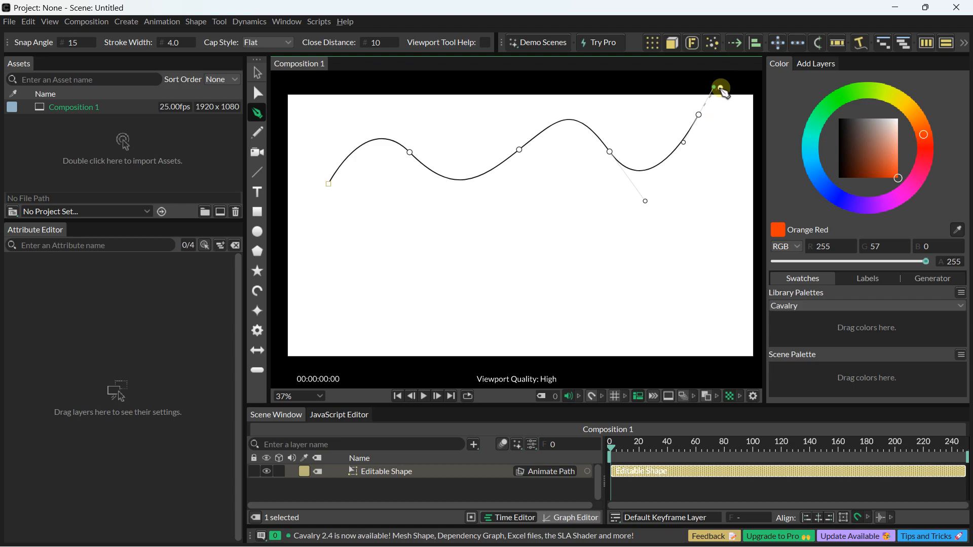
key(Escape)
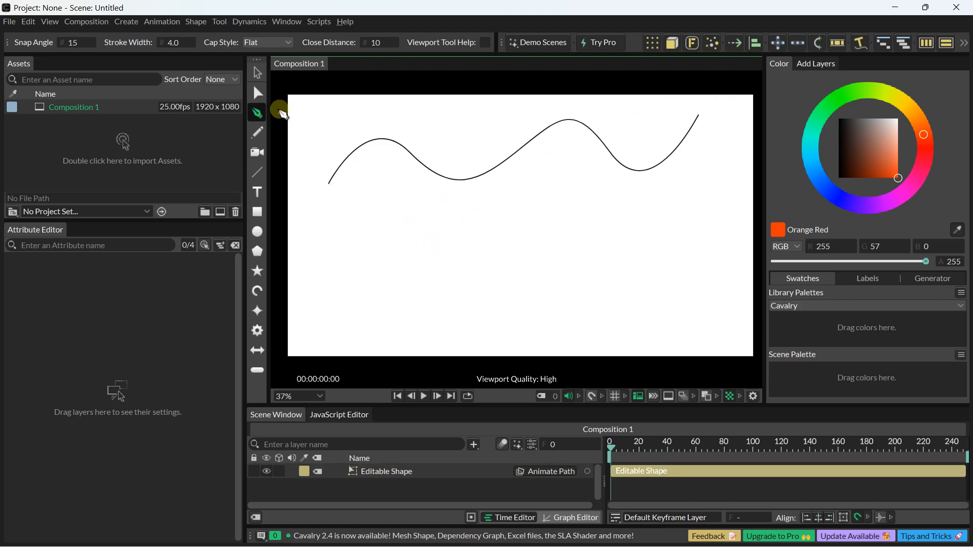
click(257, 72)
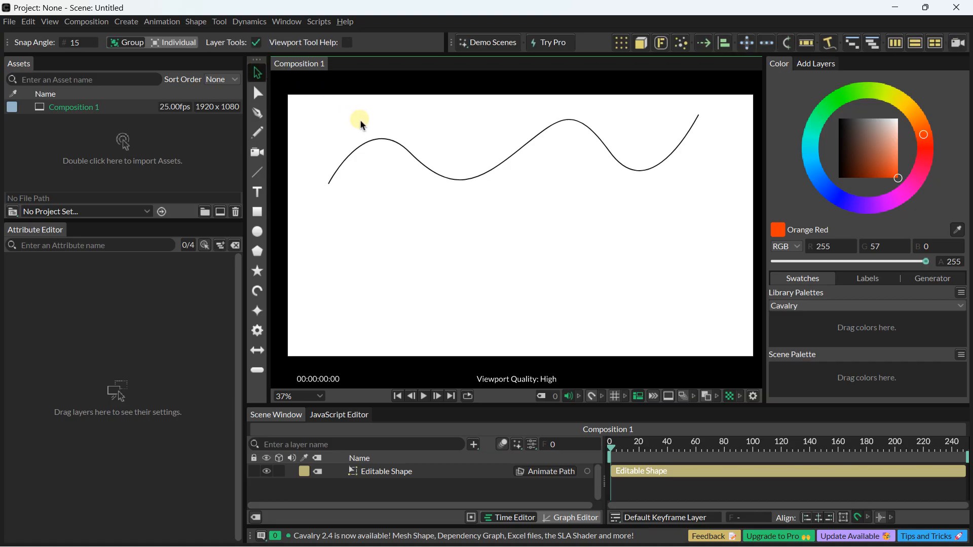
Step: Draw a closed, irregular curved shape below the wave using the Pen tool, pulling curve handles and joining it at its starting point
click(257, 112)
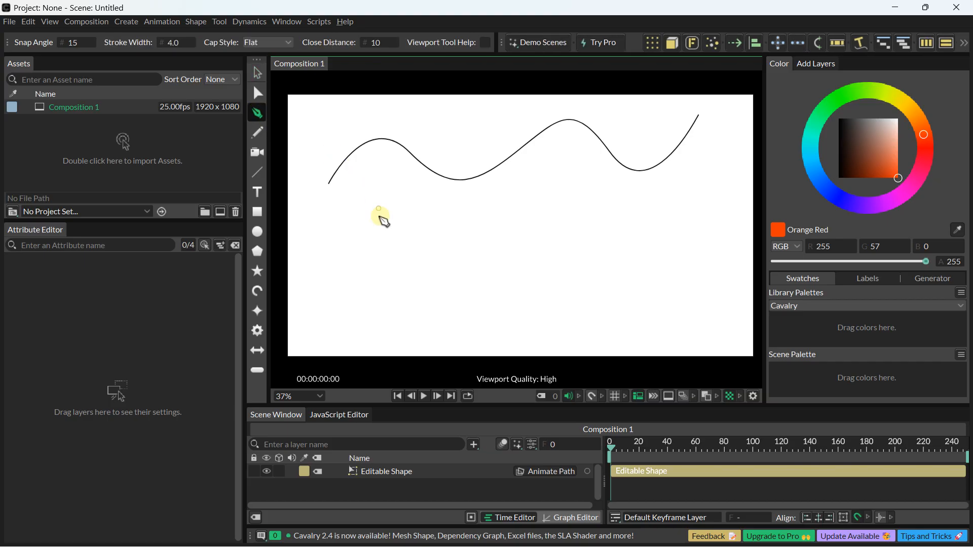
click(371, 266)
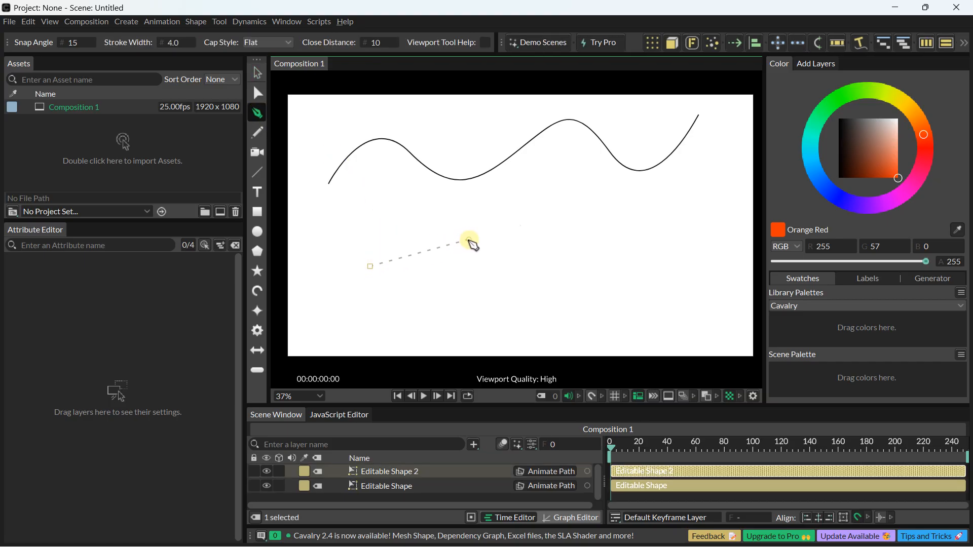
drag(468, 239, 516, 270)
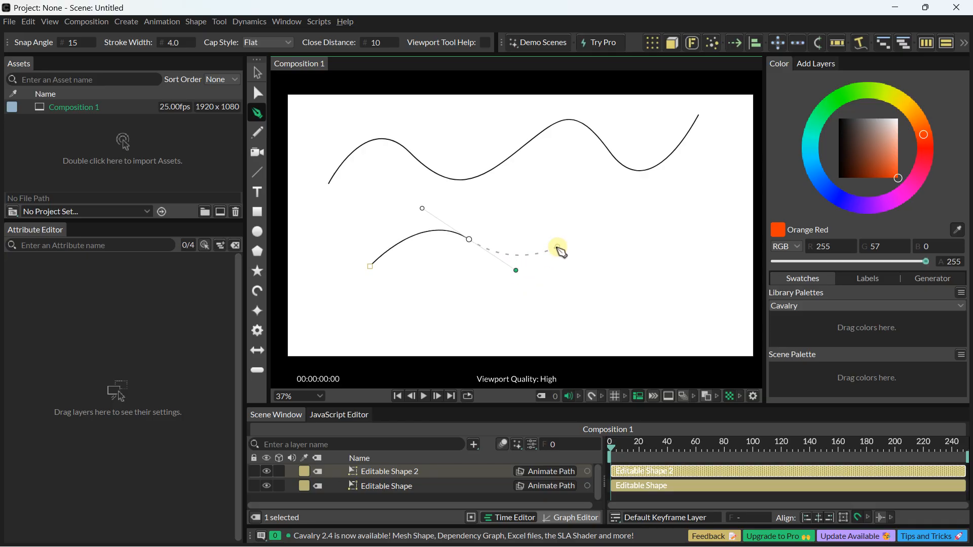
drag(578, 232, 604, 188)
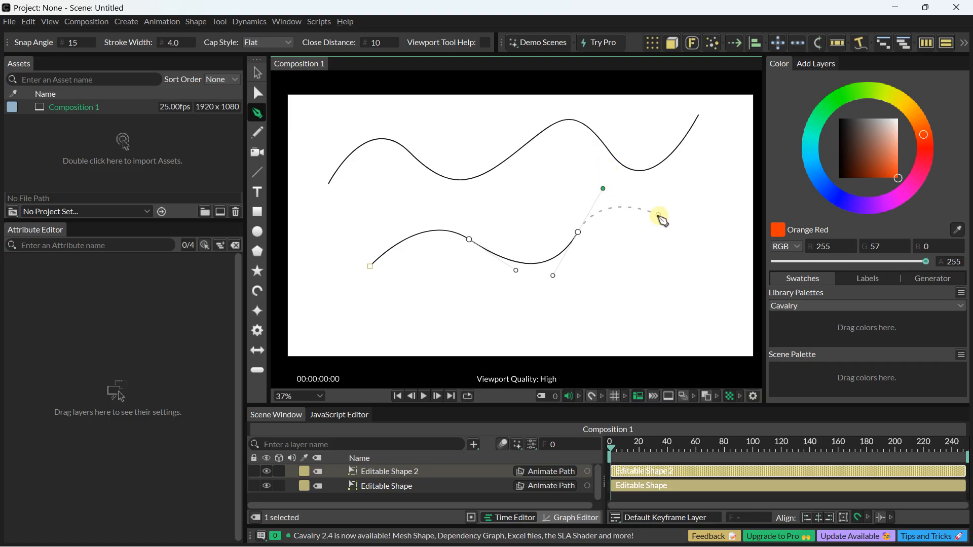
drag(660, 234, 651, 348)
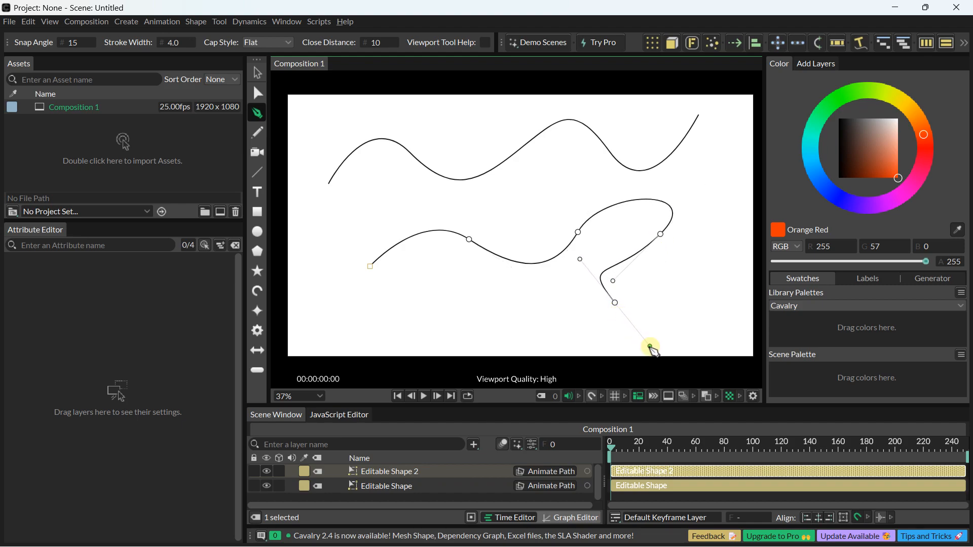
drag(560, 333, 530, 306)
drag(451, 329, 388, 358)
drag(400, 298, 432, 274)
drag(331, 299, 289, 318)
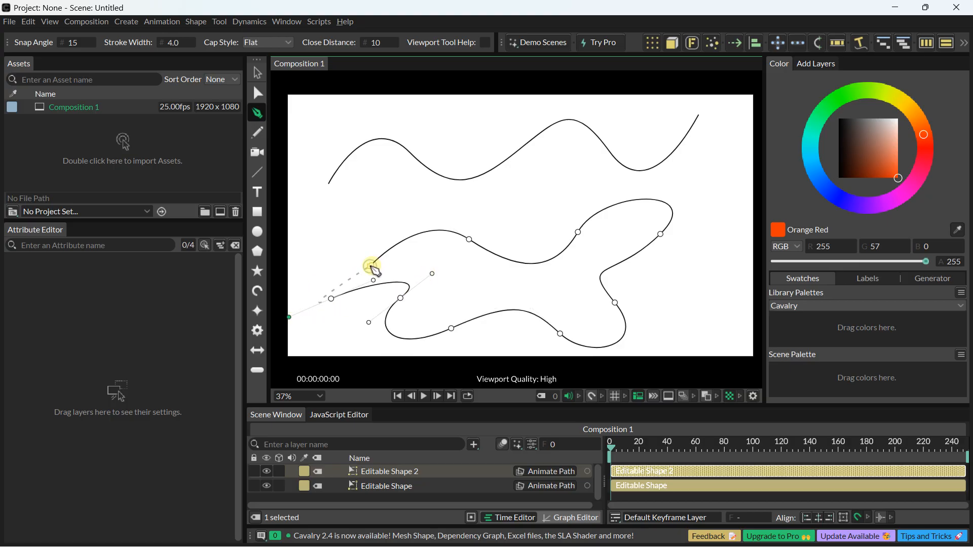
drag(371, 265, 434, 249)
Step: Open the wavy path's attributes, enlarge the layer list area, and set the path's stroke width to 14.9
click(259, 74)
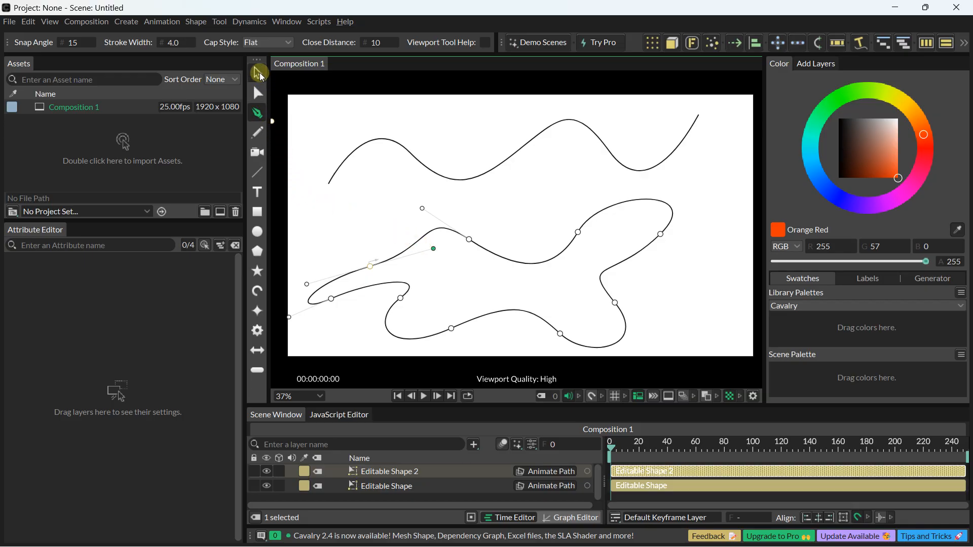
click(425, 162)
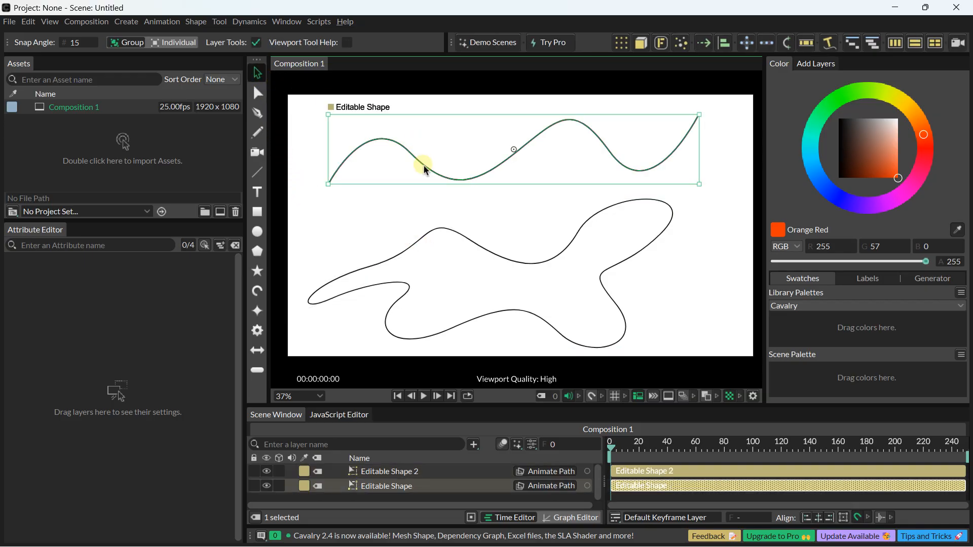
click(386, 487)
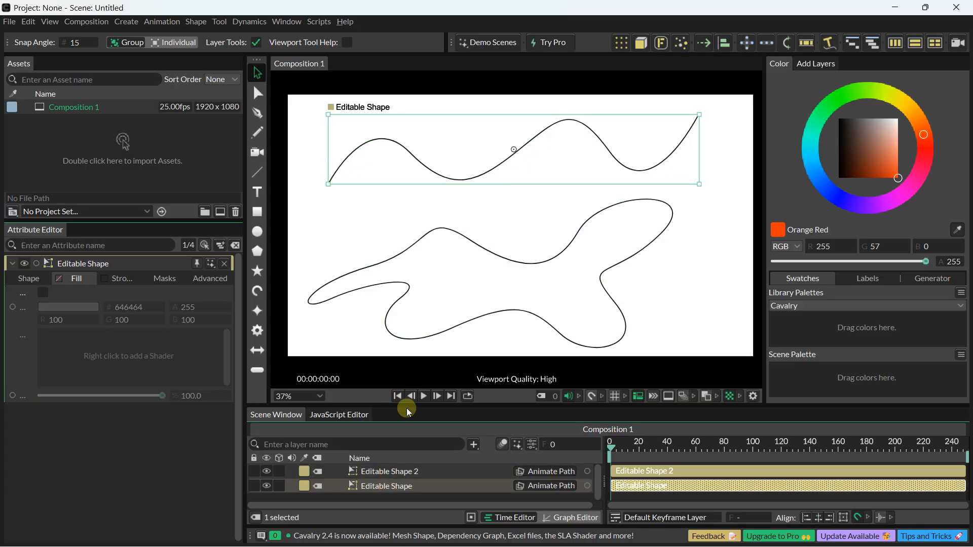
drag(406, 405, 406, 366)
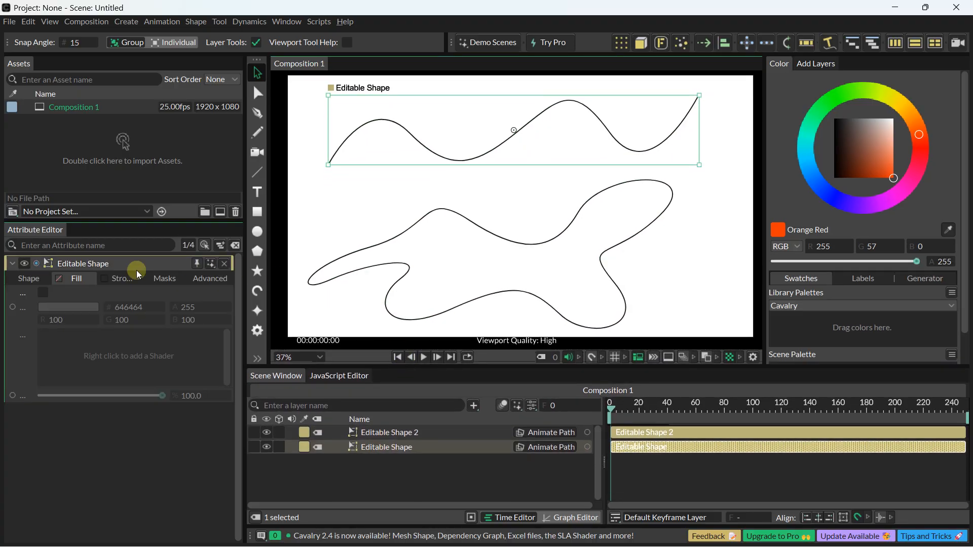
click(116, 276)
mouse_move(56, 425)
mouse_down()
mouse_move(158, 426)
mouse_move(127, 426)
mouse_up()
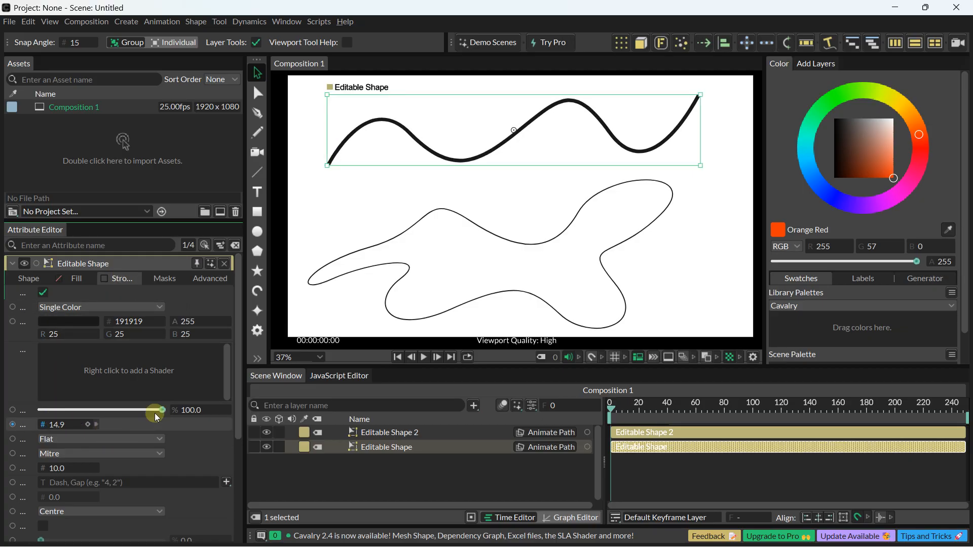
Step: Turn off the stroke and enable the open wavy path's fill, coloured red, ff0000
click(413, 231)
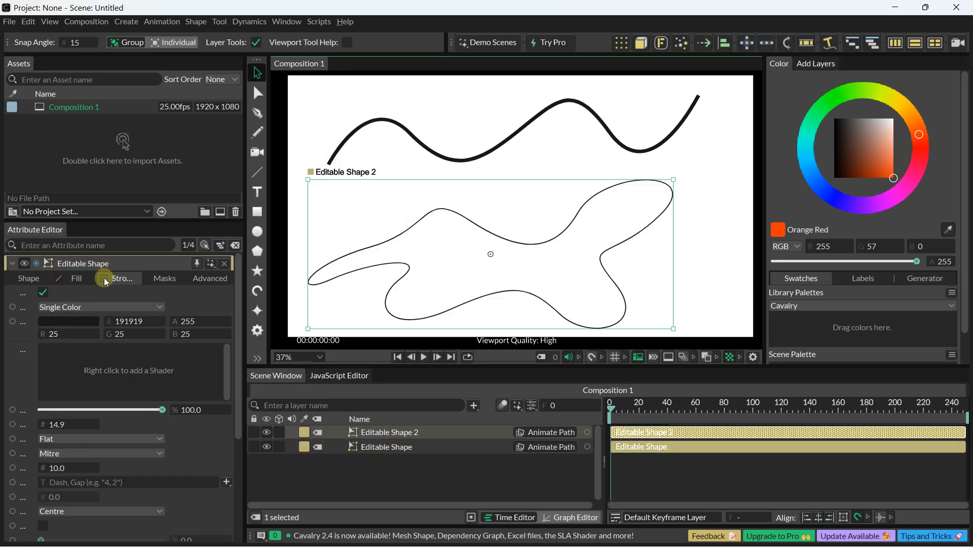
click(44, 292)
click(78, 278)
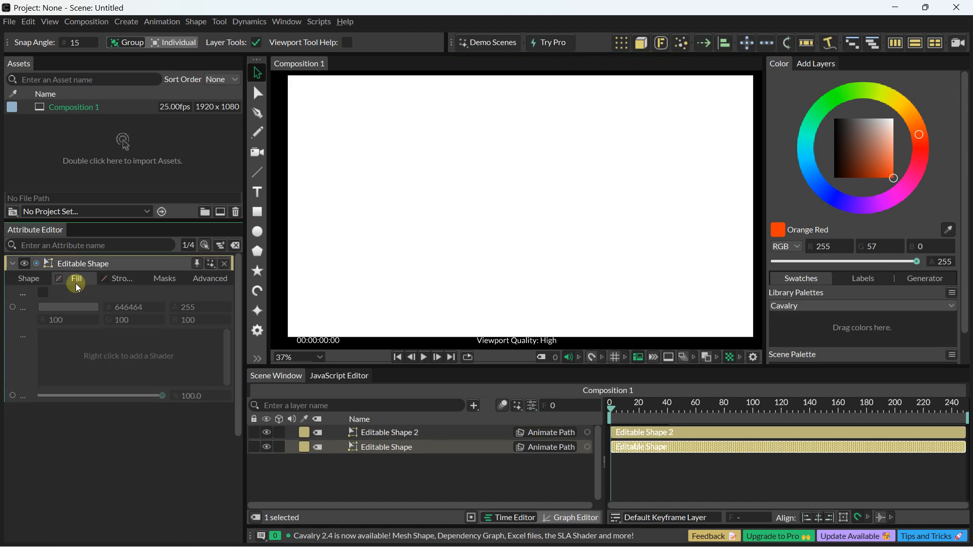
click(45, 293)
click(68, 307)
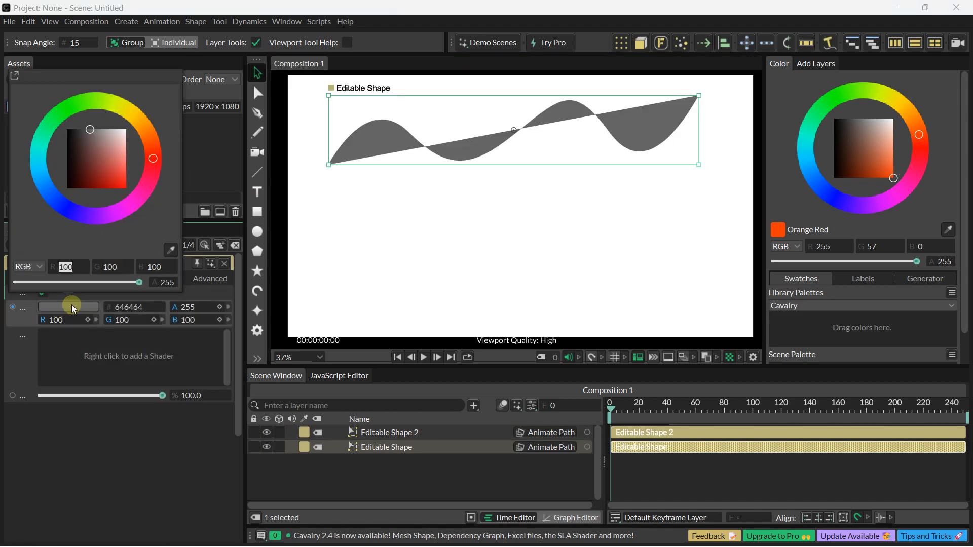
mouse_move(104, 188)
mouse_down()
mouse_move(157, 209)
mouse_move(89, 99)
mouse_move(141, 196)
mouse_up()
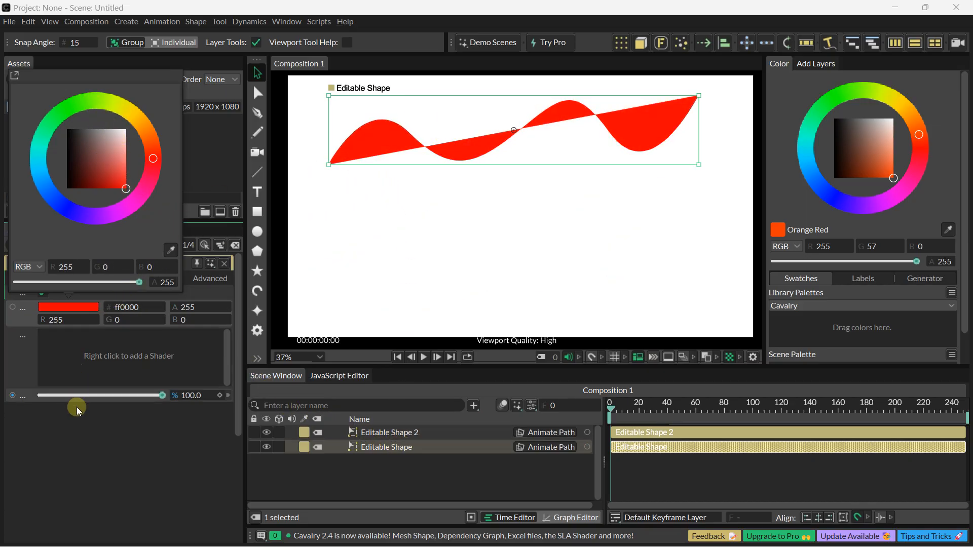
click(131, 423)
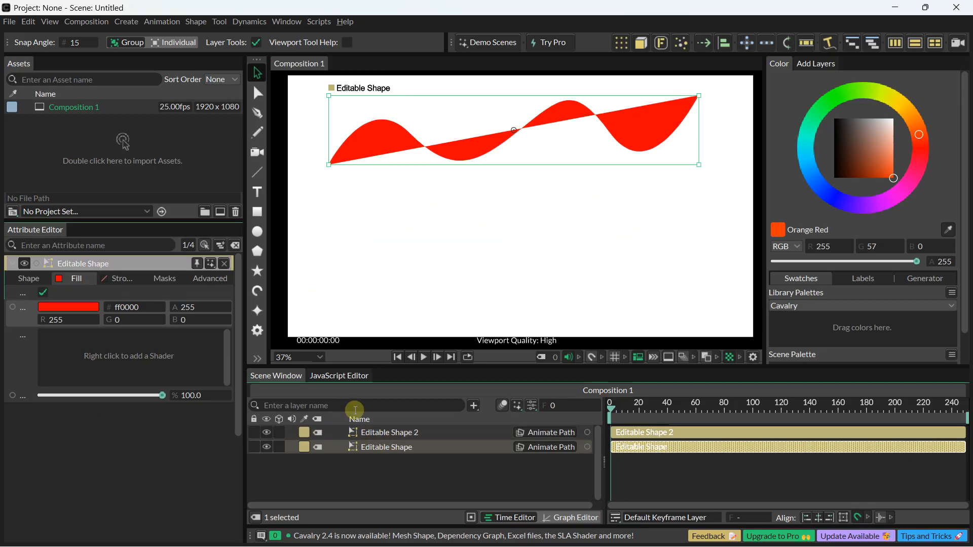
Step: Turn off the wavy path's fill and turn its stroke back on
click(42, 298)
click(130, 278)
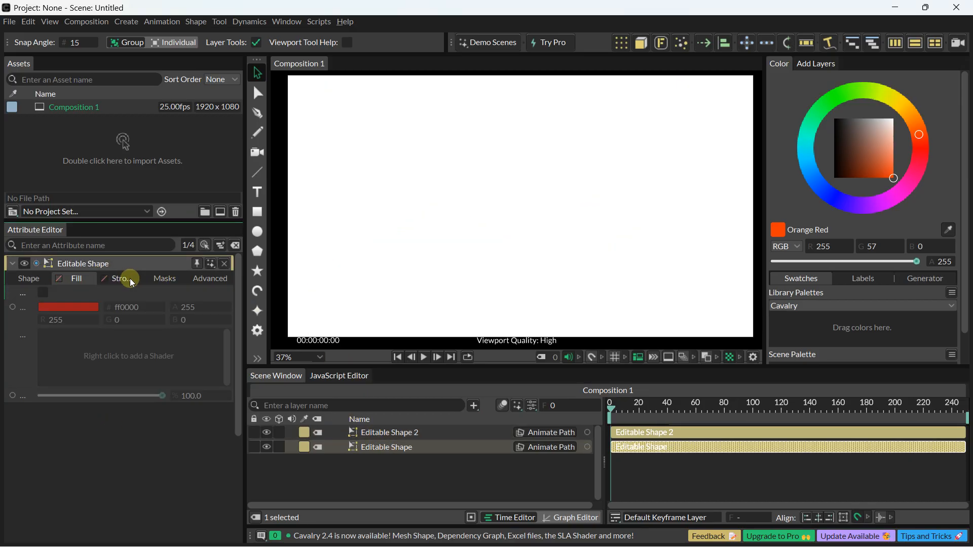
click(45, 293)
click(44, 293)
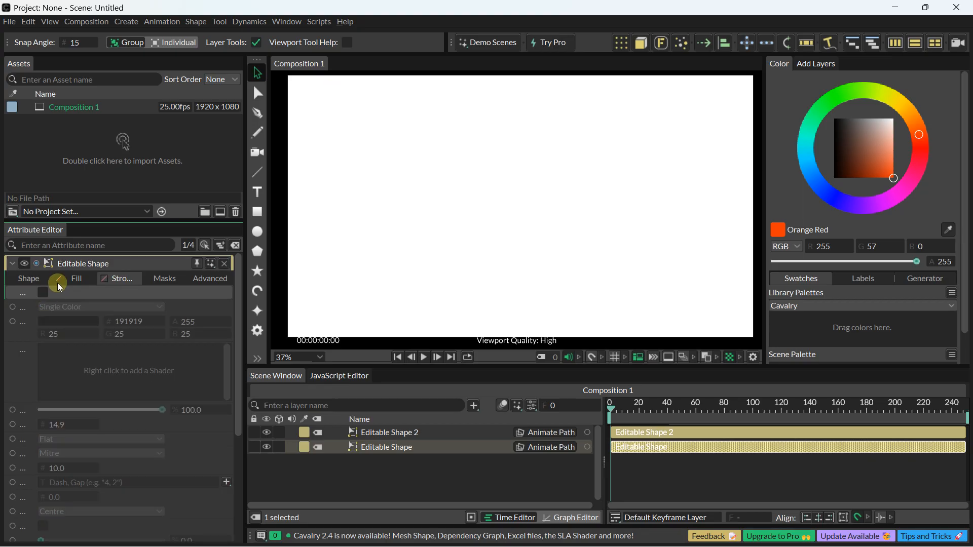
click(44, 292)
click(65, 278)
click(43, 293)
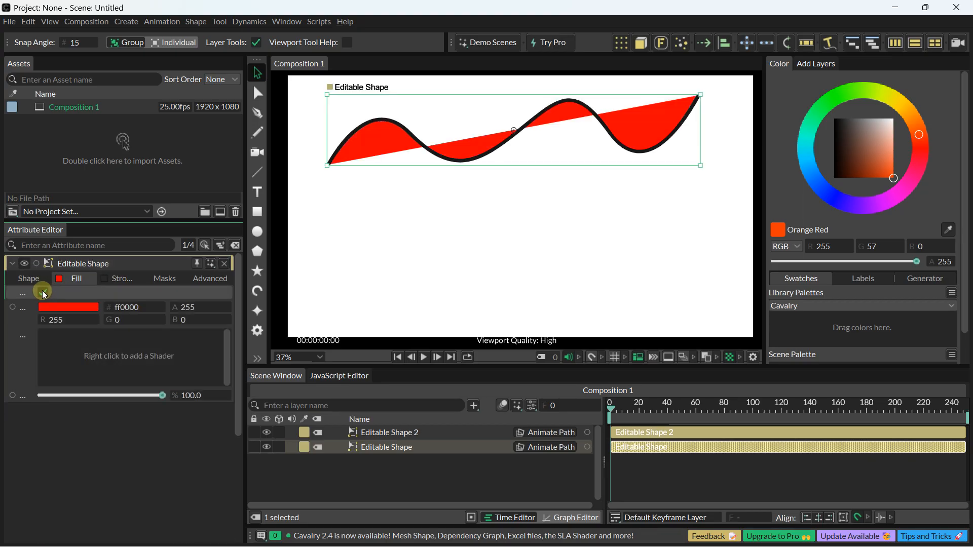
click(43, 293)
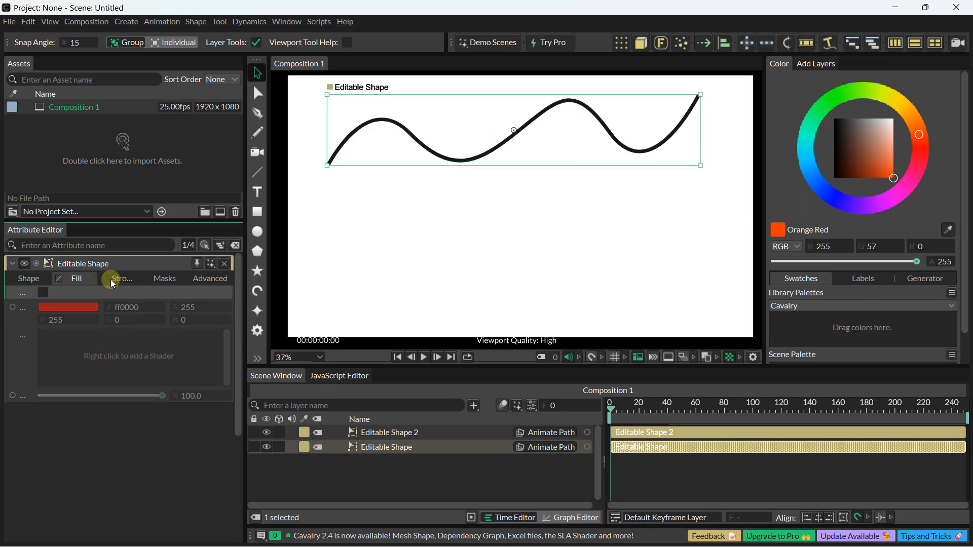
Step: For the closed curved shape, turn off the stroke and enable the fill, coloured red, ff0000
click(373, 434)
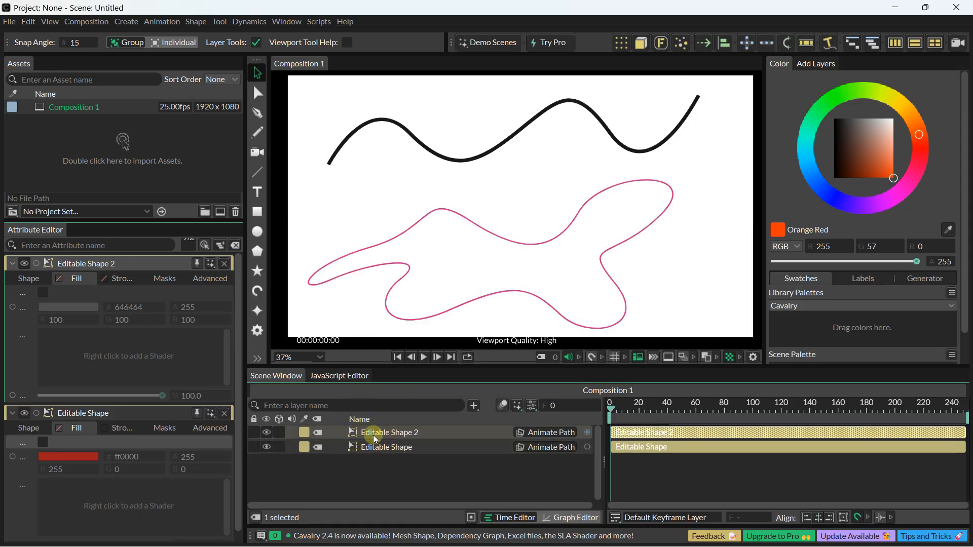
click(116, 280)
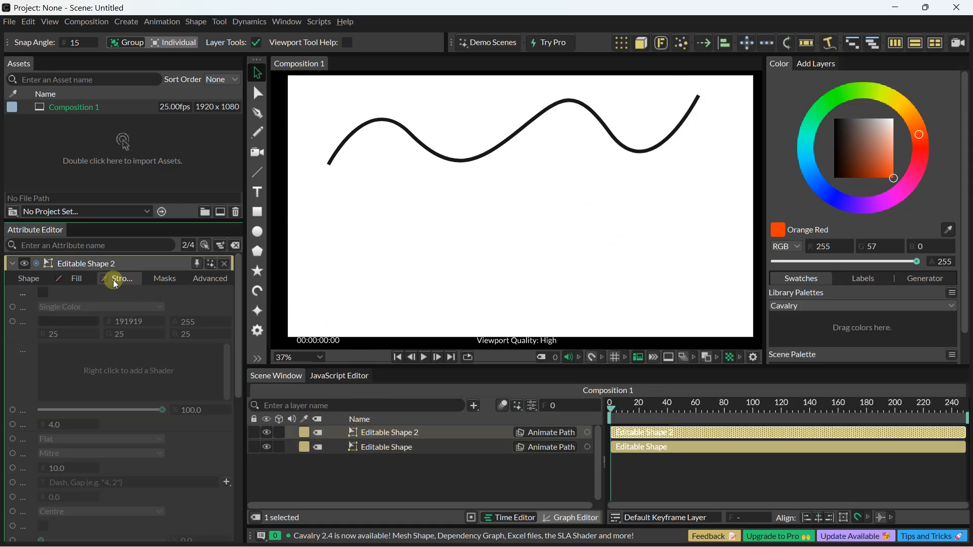
click(42, 294)
click(42, 293)
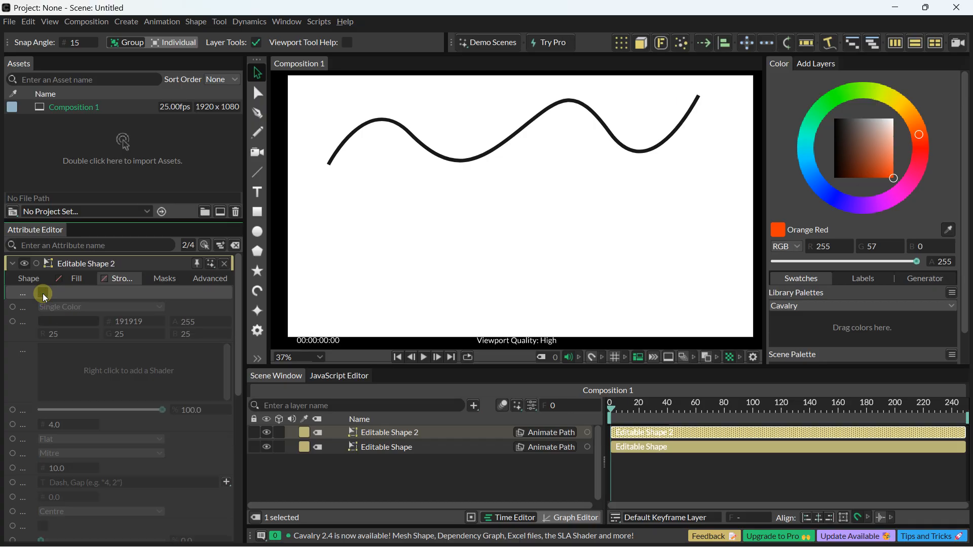
click(65, 275)
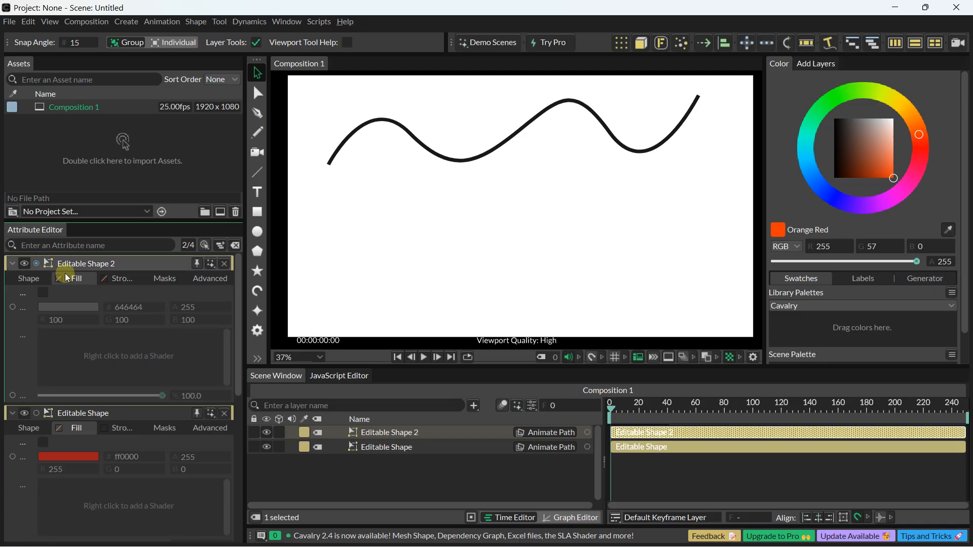
click(43, 293)
click(52, 307)
drag(112, 177, 169, 210)
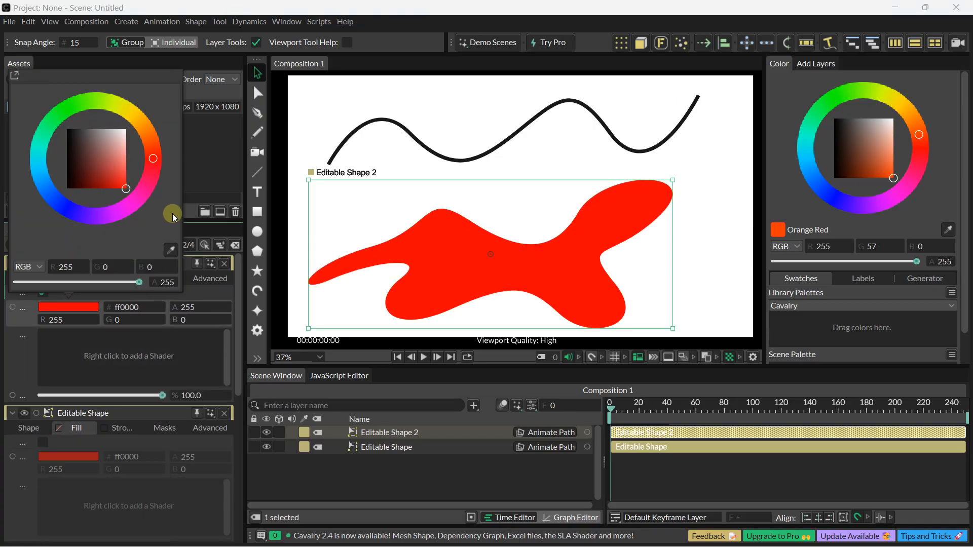
click(371, 196)
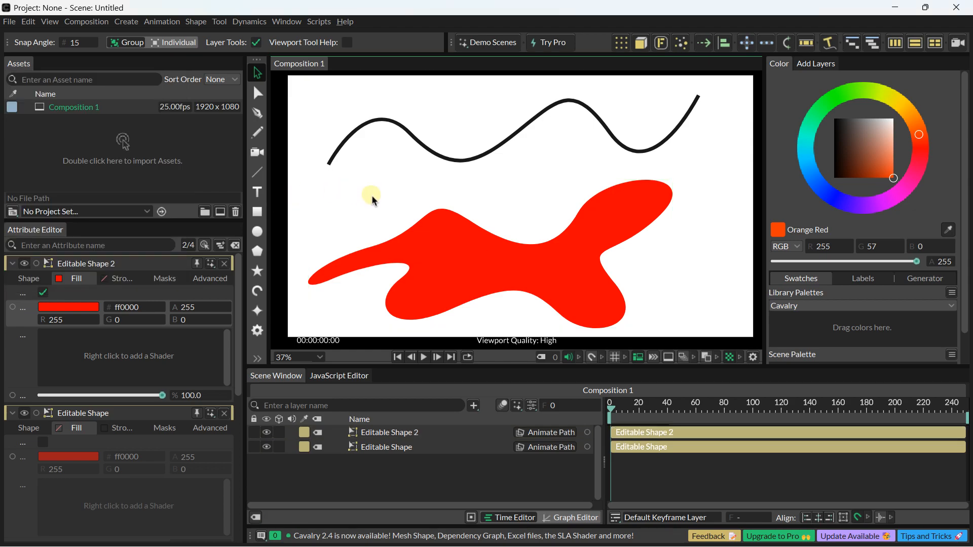
Step: Delete the open wavy path and move the red closed shape up to about the middle of the canvas
click(436, 248)
scroll(436, 246, down, 1)
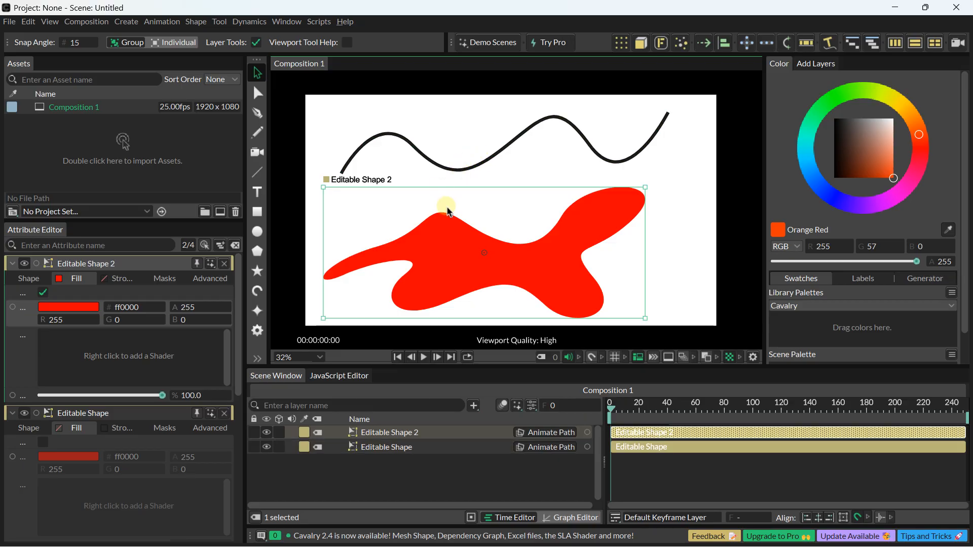
click(451, 169)
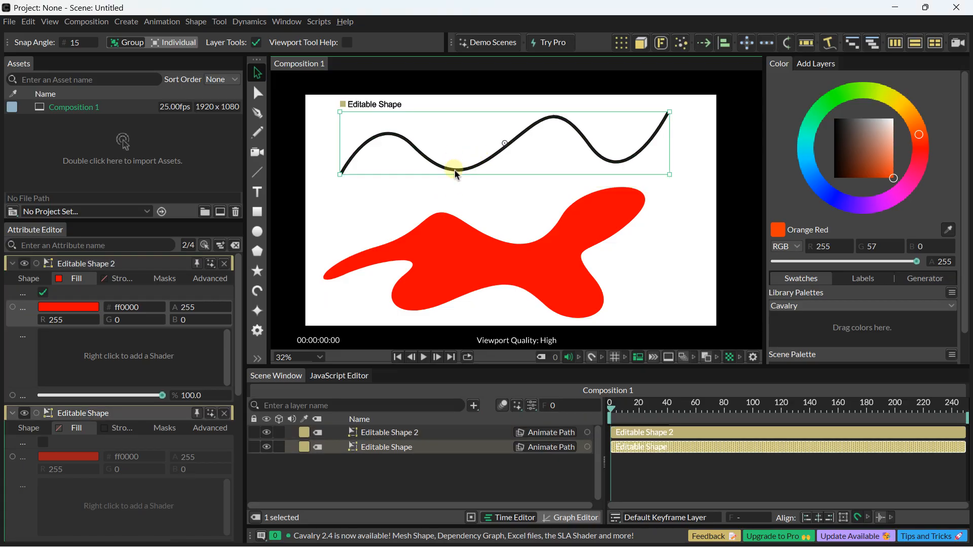
scroll(472, 175, up, 1)
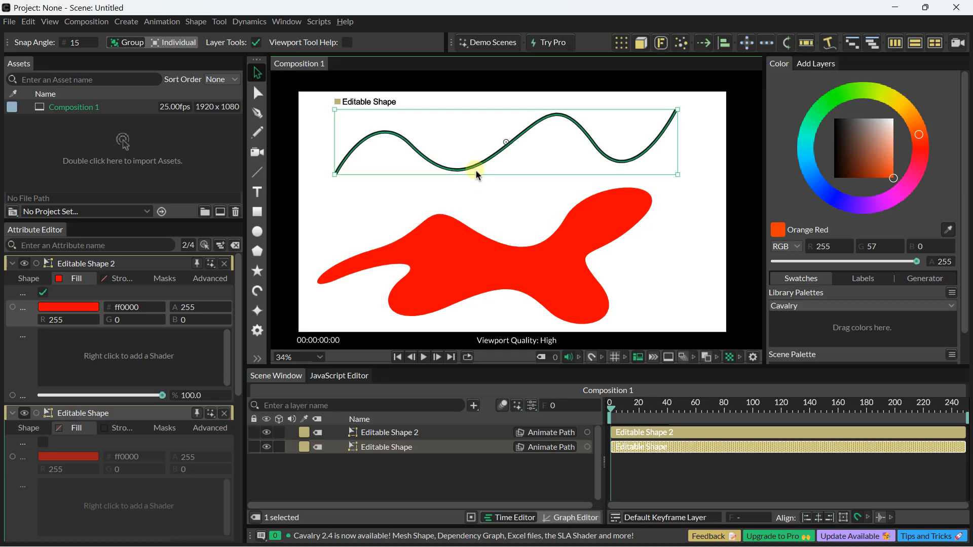
right_click(381, 450)
click(427, 203)
drag(467, 258, 488, 198)
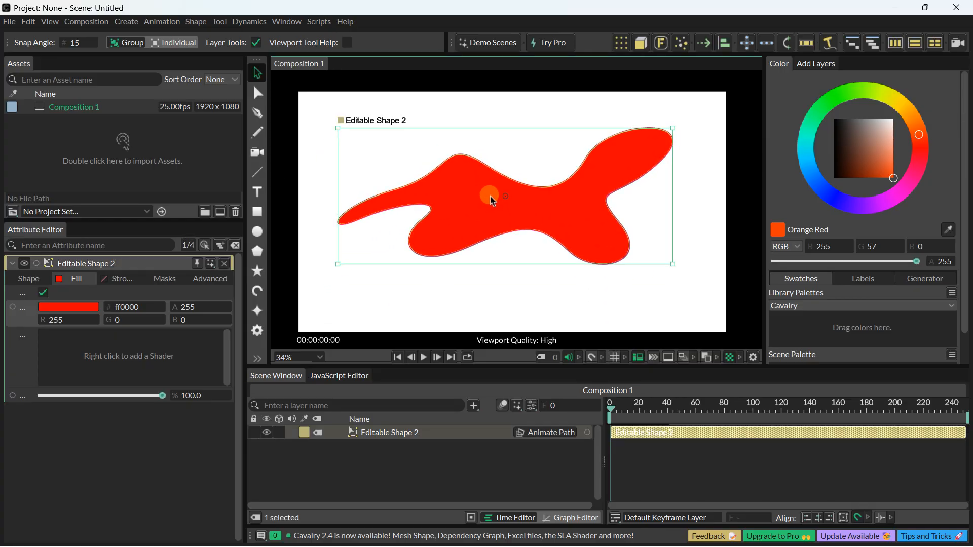
scroll(495, 193, up, 2)
scroll(495, 195, down, 3)
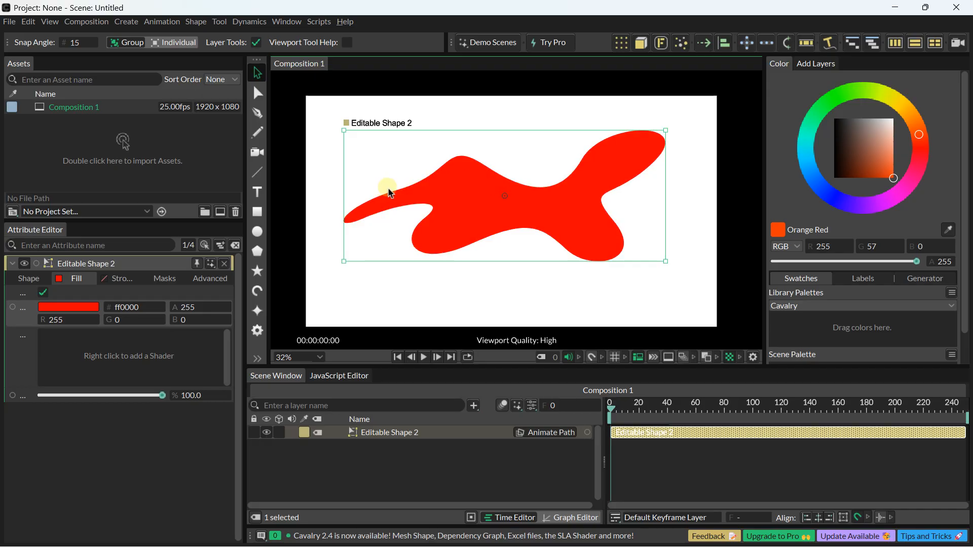
Step: Select the red closed shape and show its Shape attributes
click(372, 433)
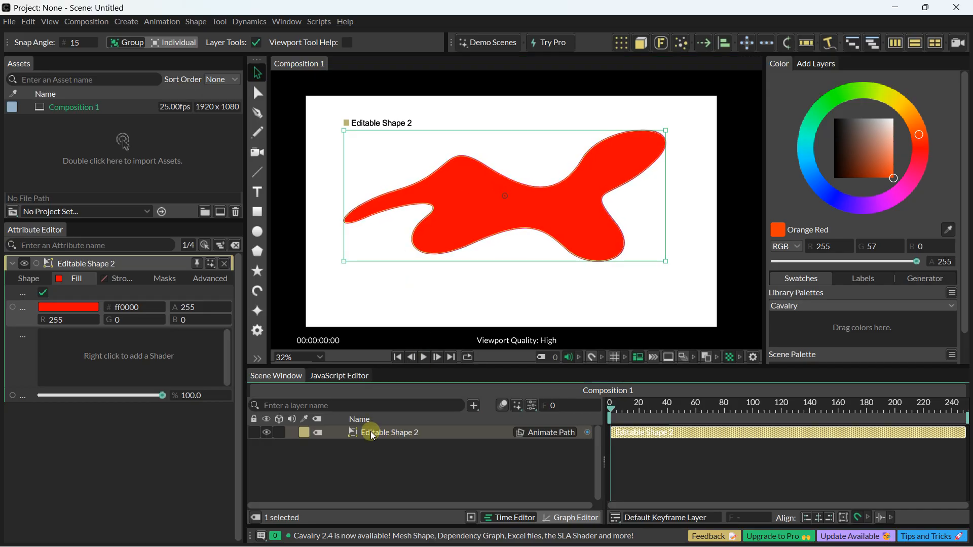
click(46, 266)
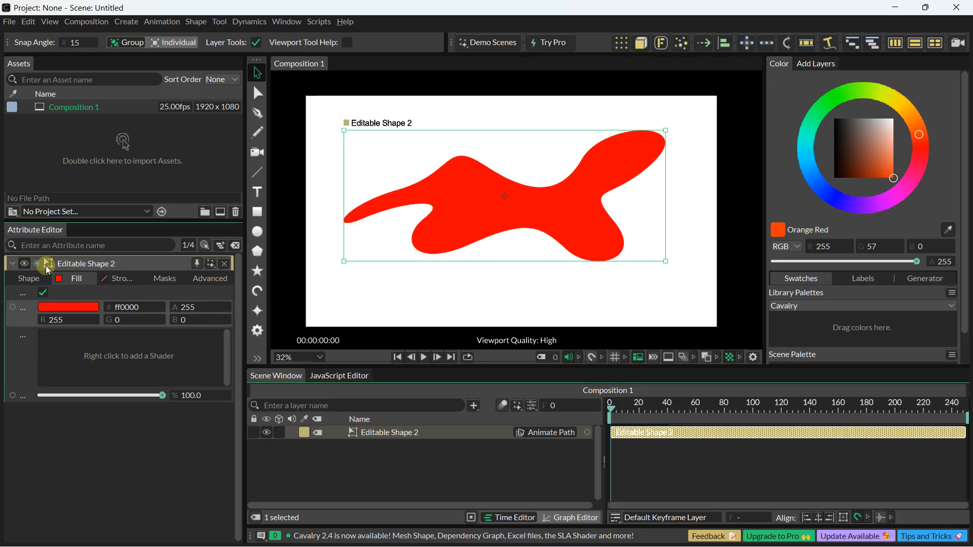
click(26, 282)
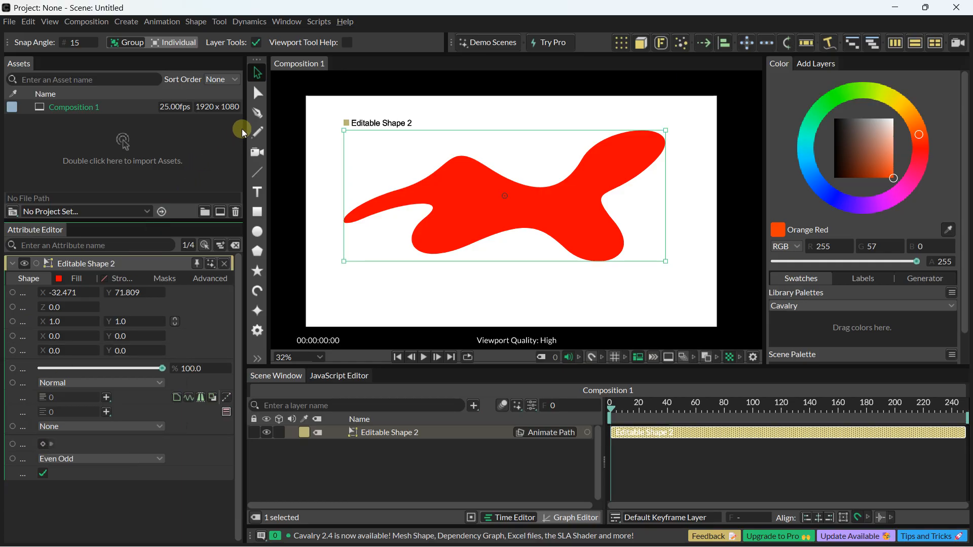
Step: Edit the red shape's points: shift the two upper-edge points slightly right and up, and adjust the curve handle of the upper-right lobe
click(260, 96)
click(454, 150)
mouse_move(484, 169)
mouse_down()
mouse_move(500, 136)
mouse_move(497, 160)
mouse_up()
drag(582, 160, 591, 158)
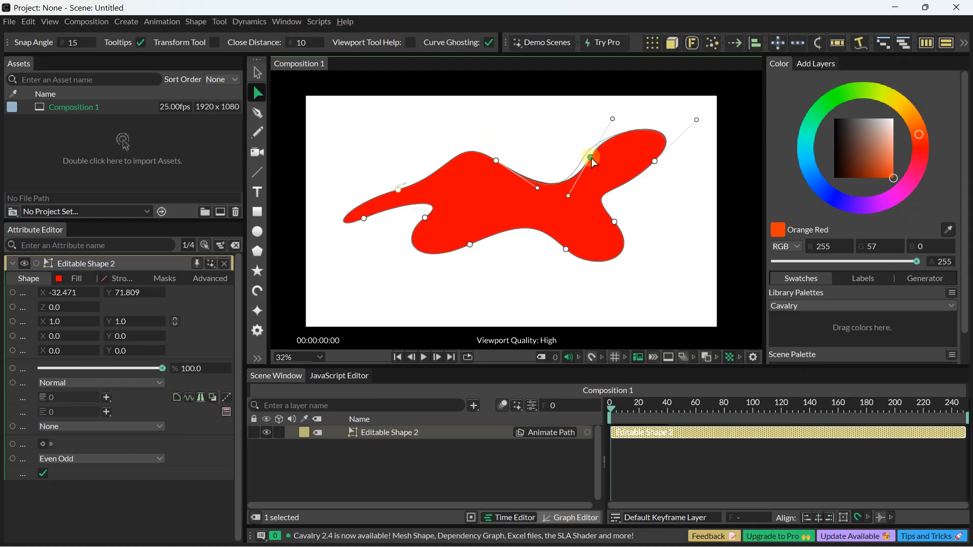
mouse_move(612, 119)
mouse_down()
mouse_move(611, 132)
mouse_move(612, 122)
mouse_move(625, 134)
mouse_move(627, 126)
mouse_up()
click(488, 187)
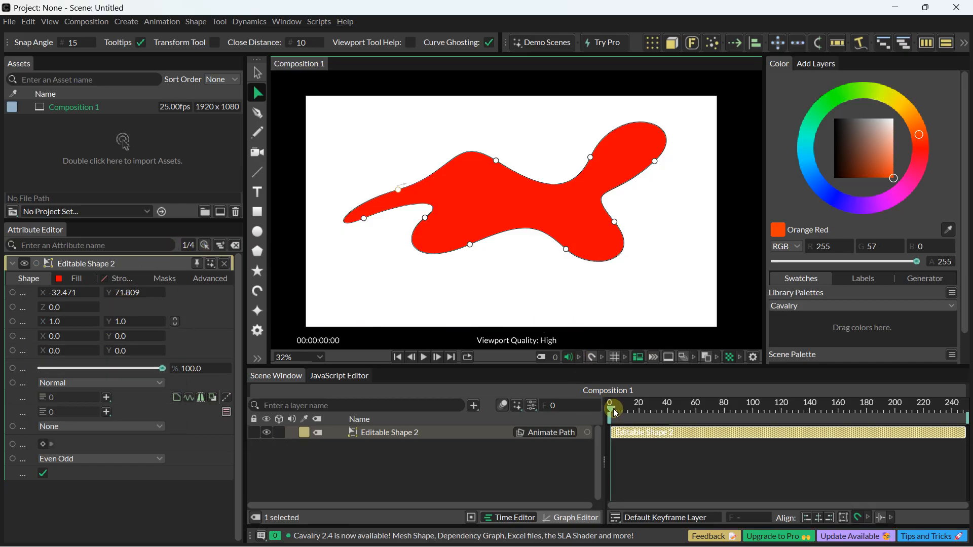
Step: Add a keyframe to the red shape's Path attribute at frame 0 and select its Path track
click(50, 446)
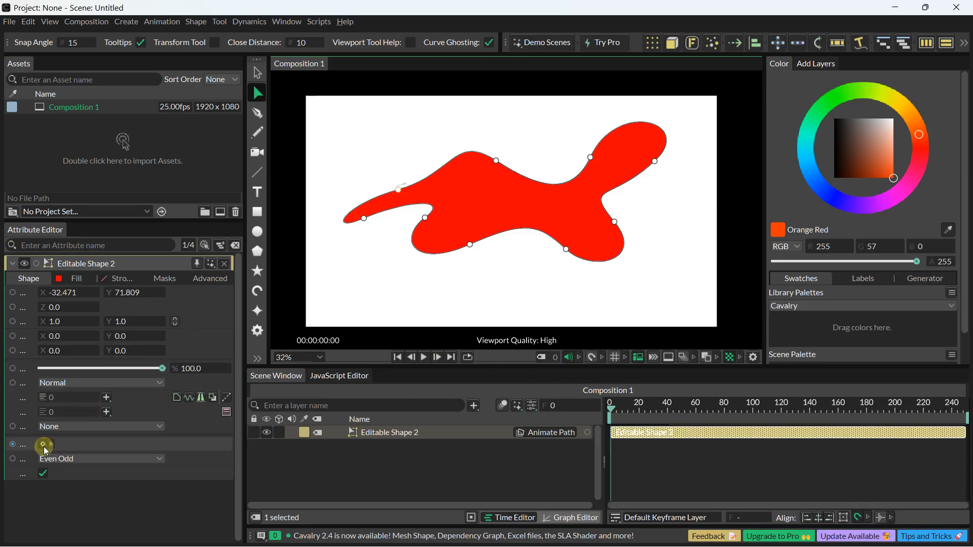
click(44, 445)
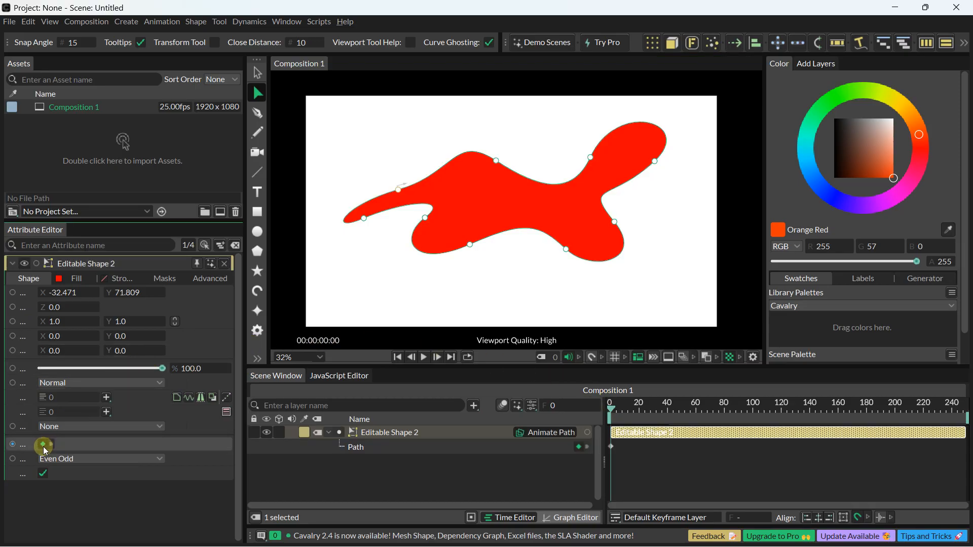
click(374, 434)
click(367, 449)
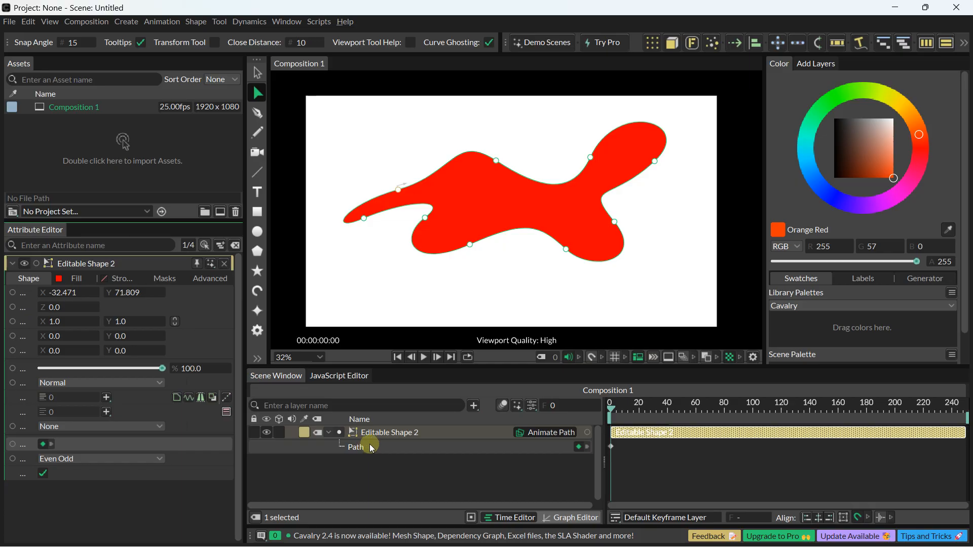
click(538, 435)
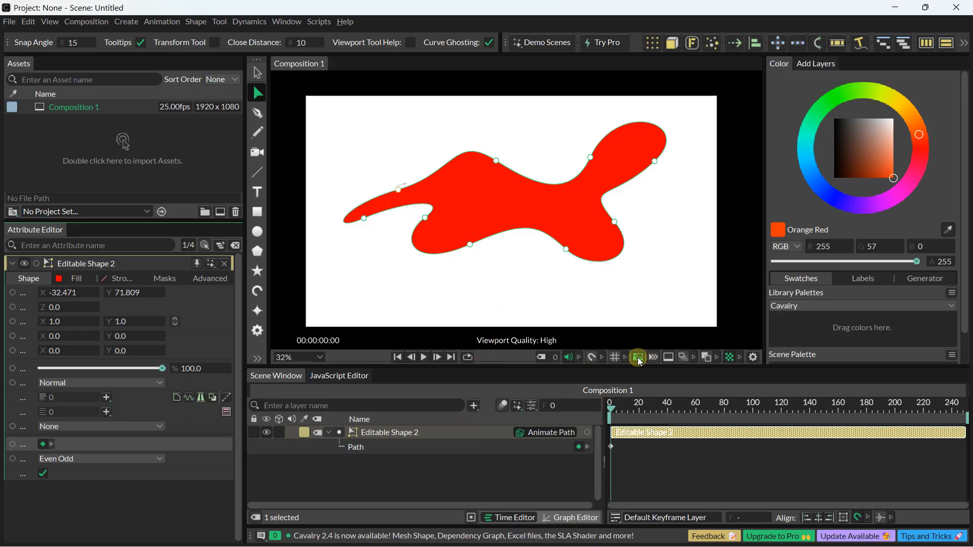
Step: At frame 20, raise the top hump point, lower the point beside the right lobe, pull both lower-right points downward, and play the animation
drag(614, 409, 641, 413)
click(462, 185)
drag(497, 160, 506, 138)
drag(591, 157, 599, 171)
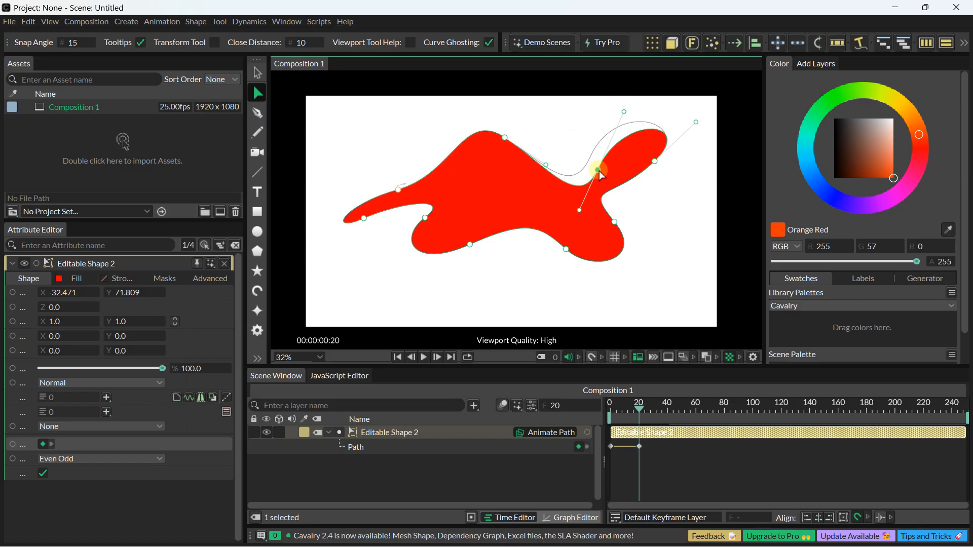
drag(614, 222, 646, 259)
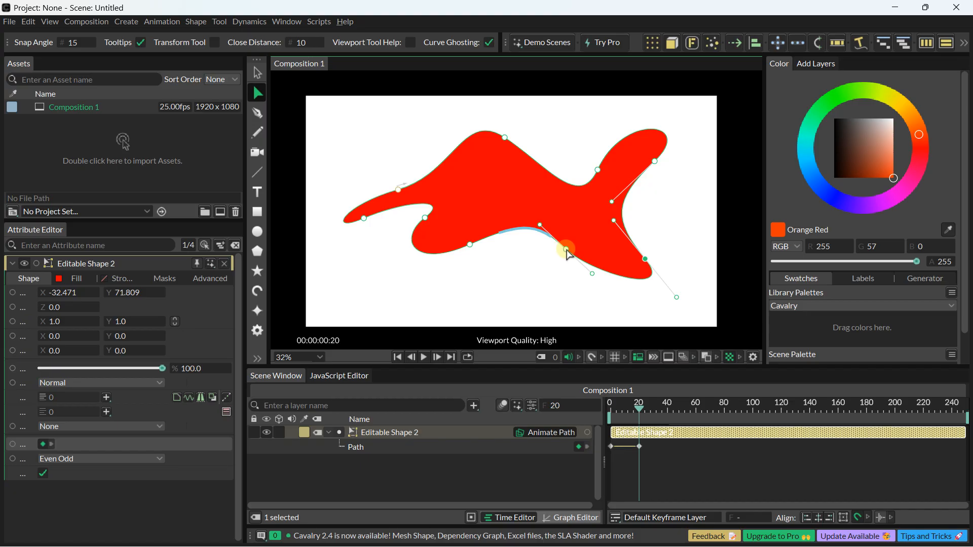
drag(567, 251, 564, 267)
click(424, 358)
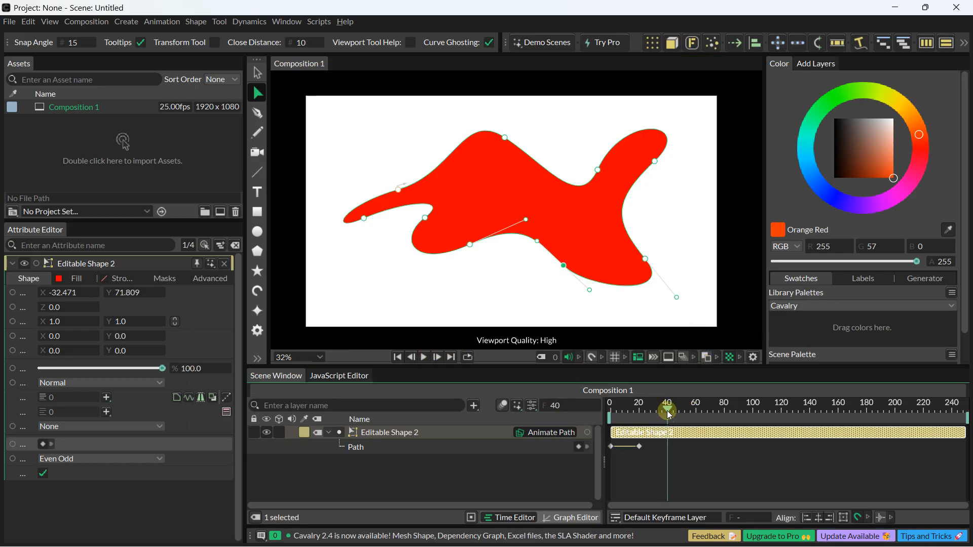
Step: At frame 40, pull the left tip's lower point down, raise the point above it, and move the inner notch point down and right
click(44, 443)
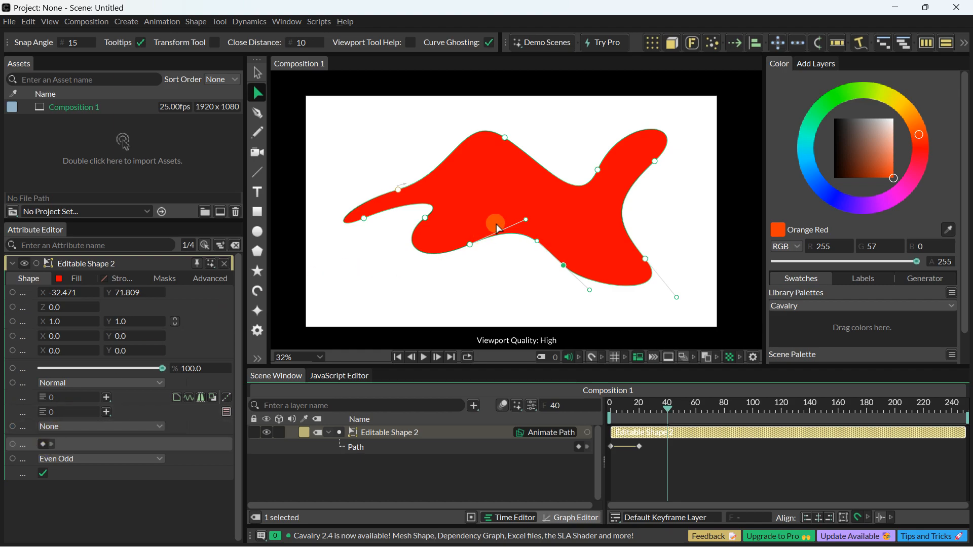
click(608, 333)
click(471, 246)
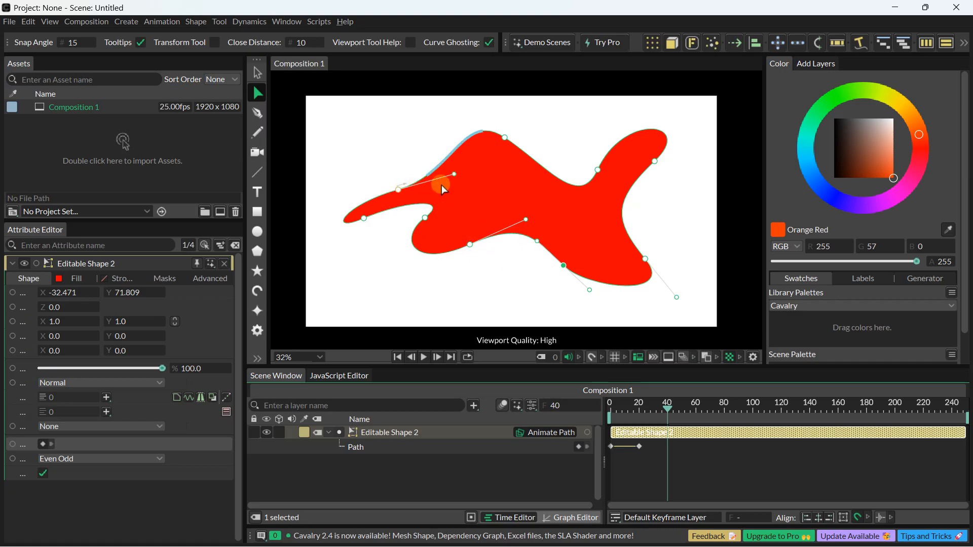
click(364, 219)
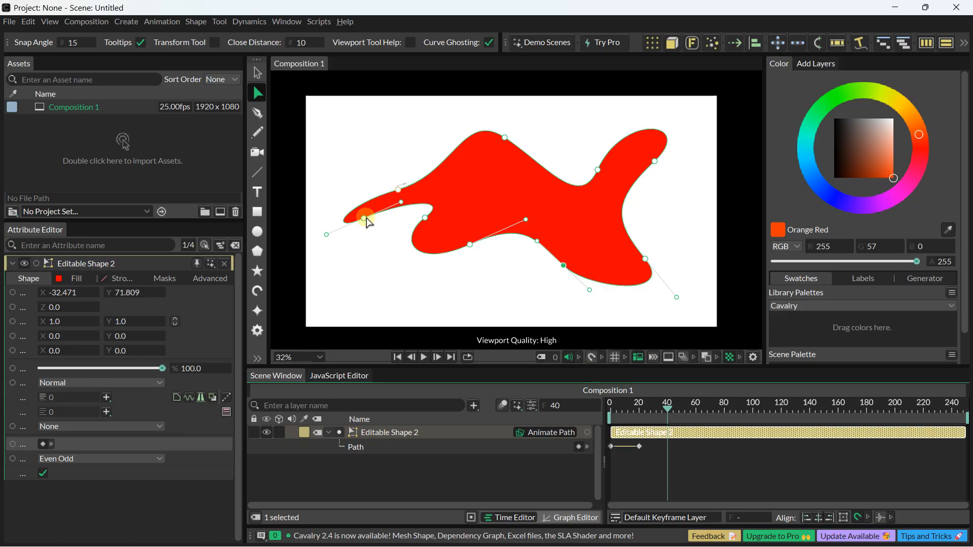
drag(365, 220, 355, 261)
drag(397, 189, 396, 169)
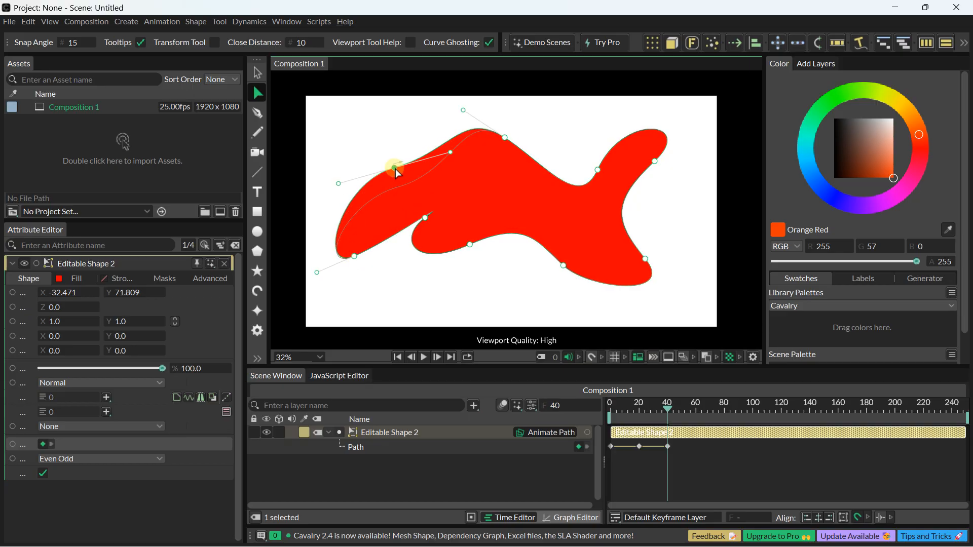
drag(425, 217, 436, 235)
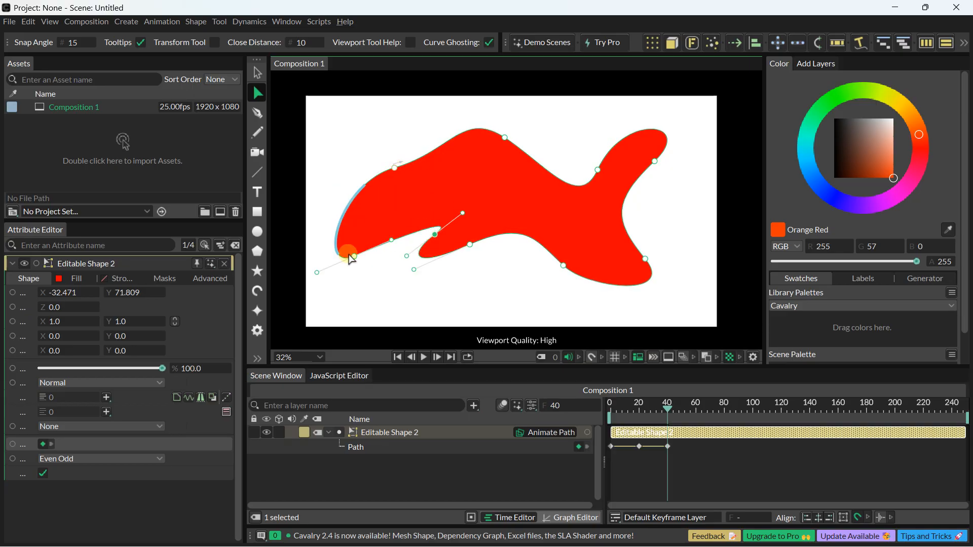
Step: Refine the frame 40 pose: raise the left tip, stretch the upper-left point's handle upward, move the top hump right, and lower the bottom-right point
drag(354, 257, 343, 234)
drag(339, 184, 332, 124)
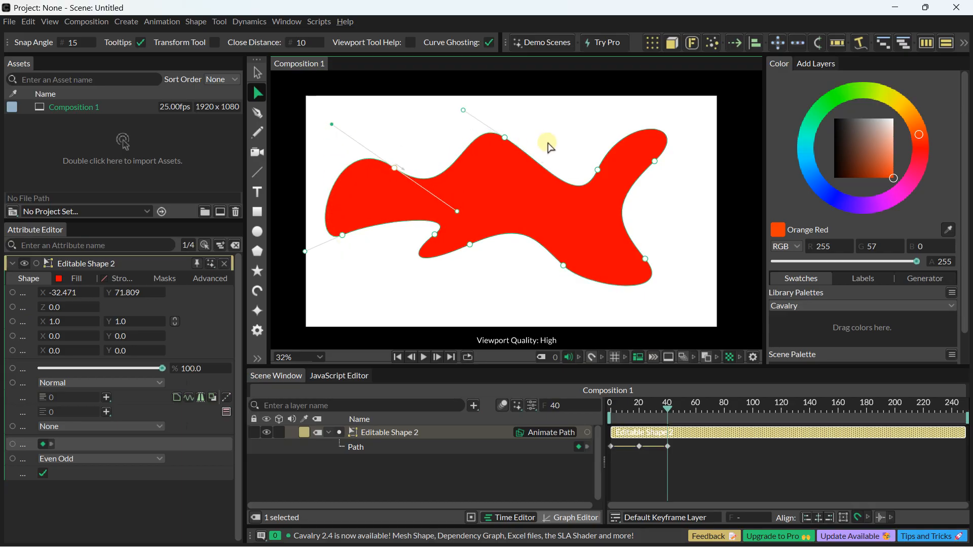
drag(505, 139, 528, 131)
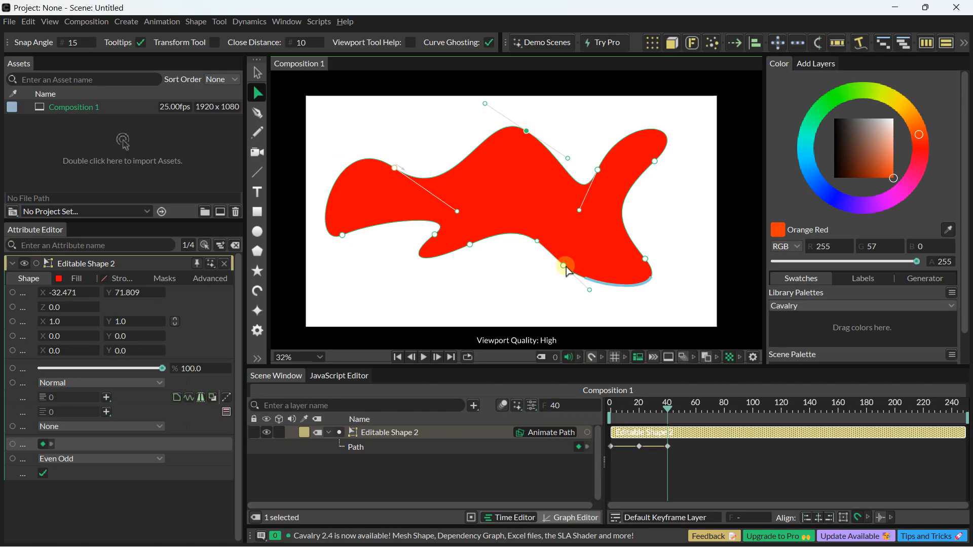
drag(563, 266, 566, 278)
Step: At frame 60, swing the lower-right point's inner handle straight upward and select all the path's points
drag(668, 411, 694, 417)
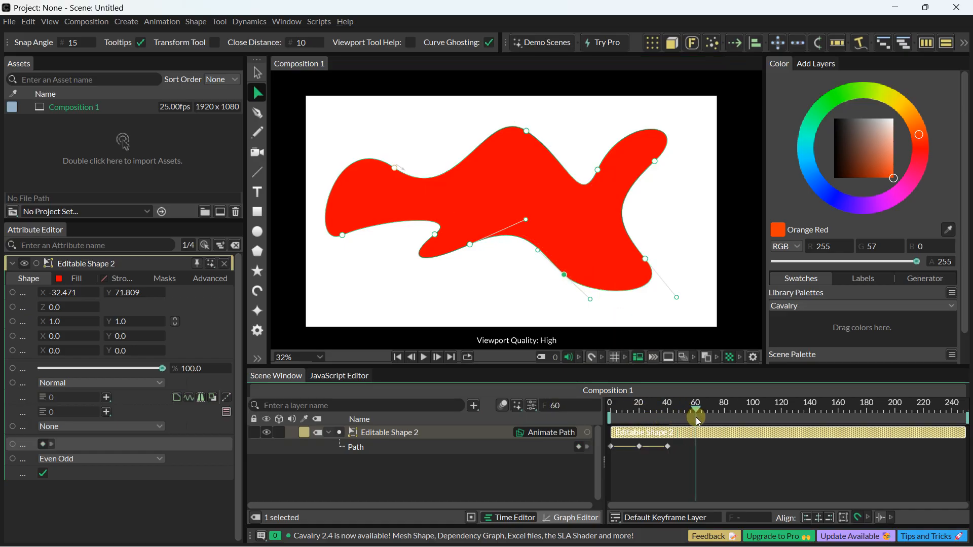
drag(539, 251, 532, 219)
click(526, 220)
key(ctrl+a)
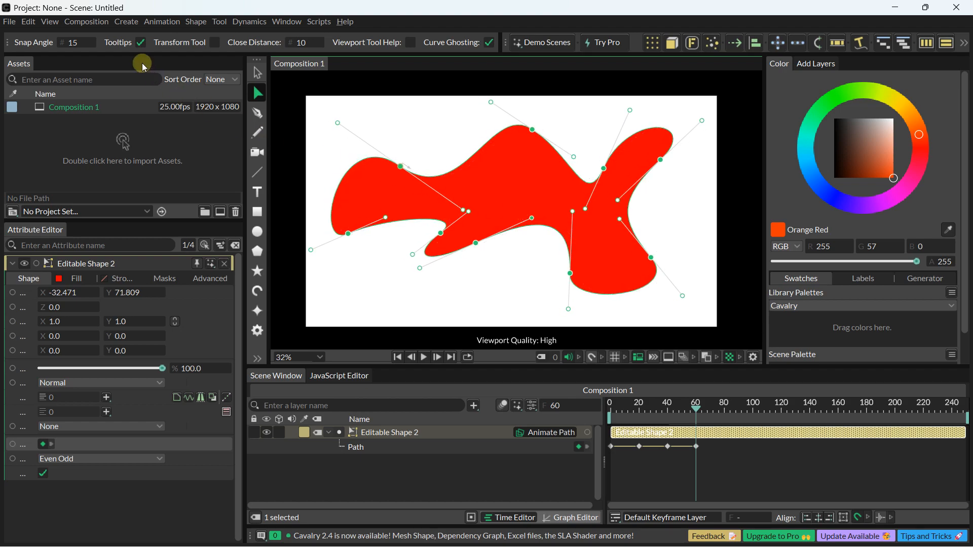
Step: Undo the last slight shifts of the whole red path at frame 60
click(28, 22)
click(31, 33)
click(29, 22)
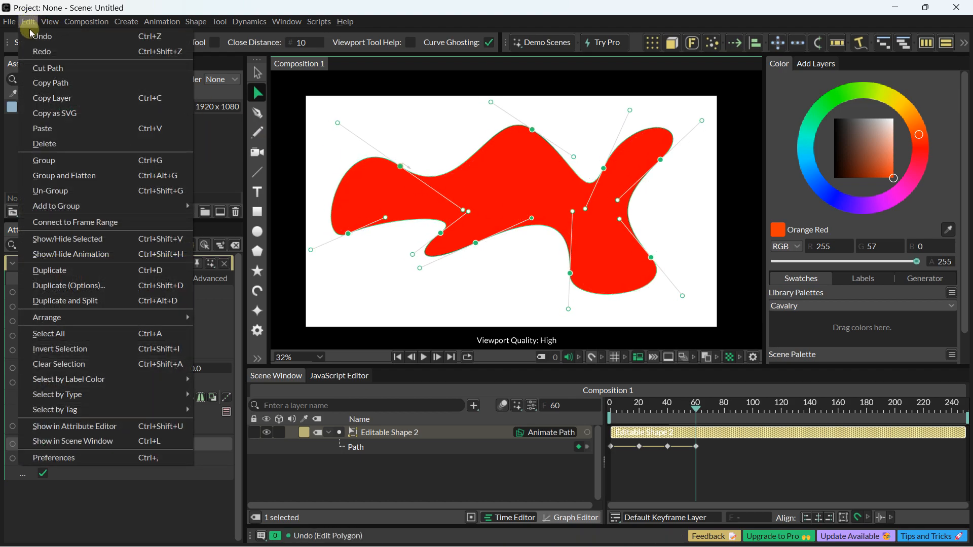
click(31, 36)
click(29, 24)
click(31, 36)
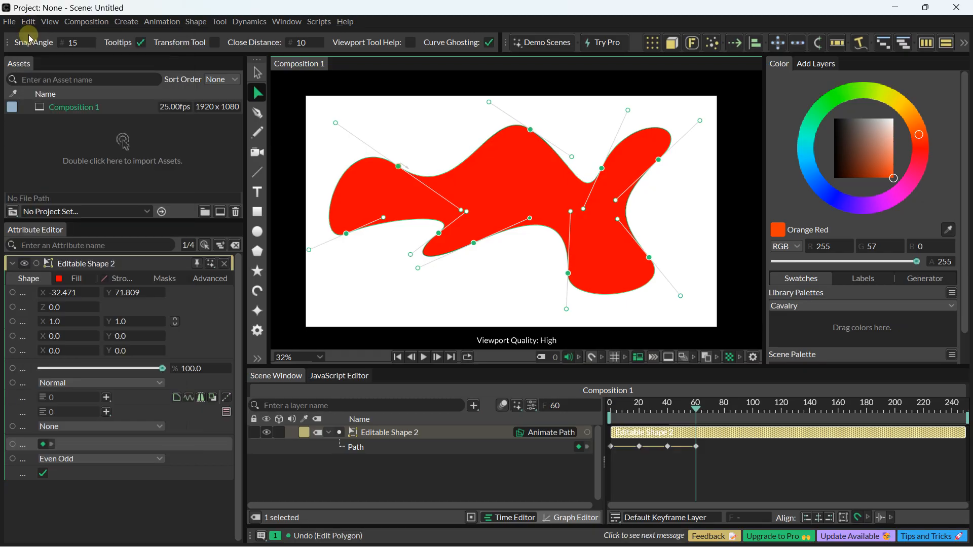
click(29, 22)
click(30, 36)
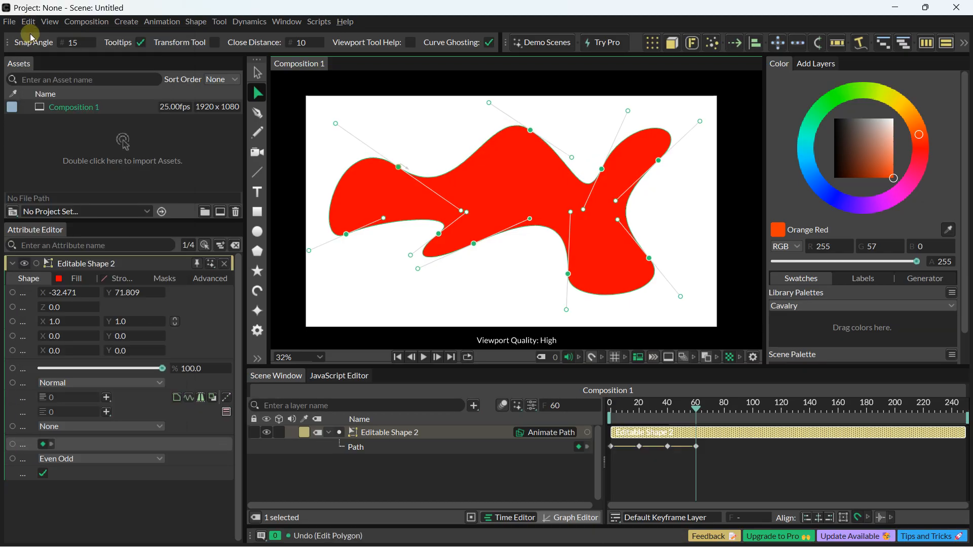
Step: Select every point of the red path at frame 60 and move them together right and slightly down
mouse_move(698, 410)
mouse_down()
mouse_move(610, 404)
mouse_move(697, 399)
mouse_up()
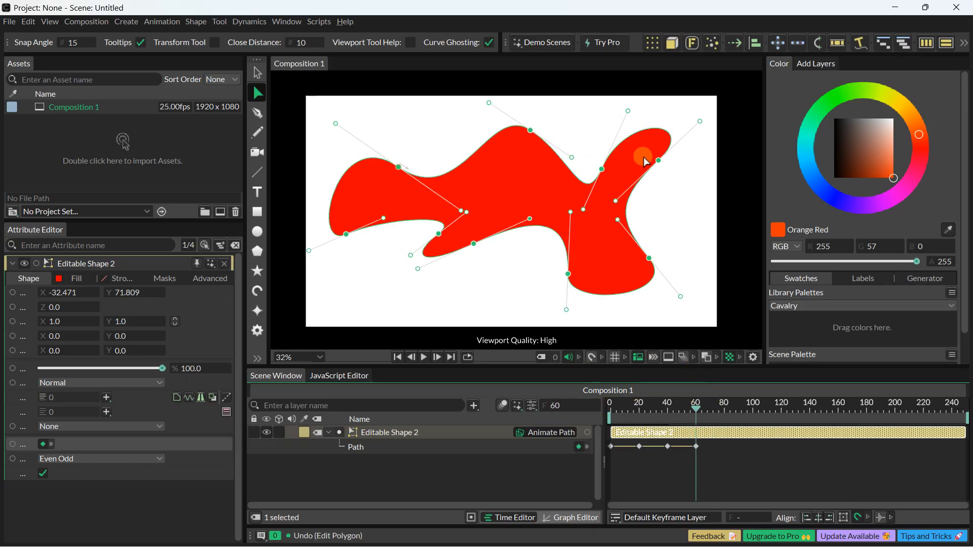
drag(718, 115, 292, 332)
drag(476, 246, 503, 259)
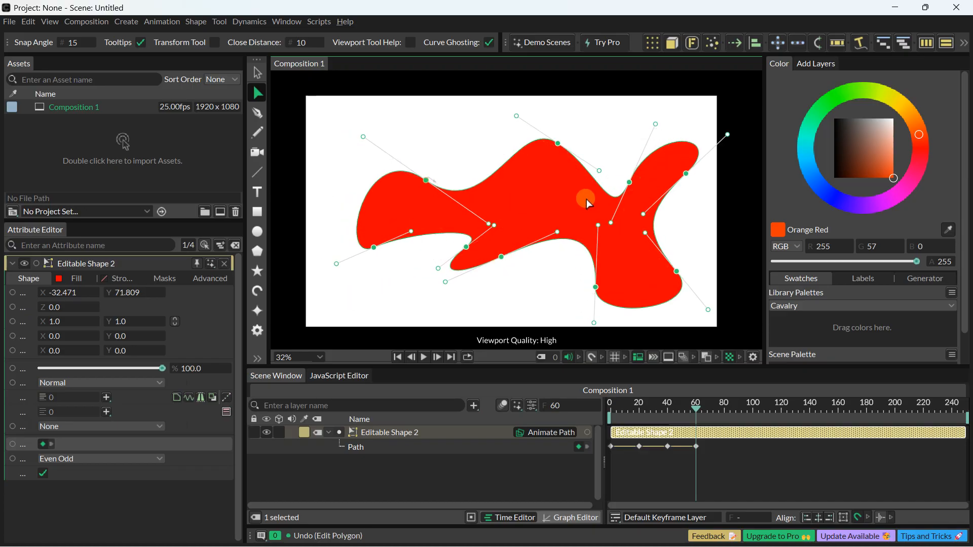
mouse_move(696, 407)
mouse_down()
mouse_move(613, 408)
mouse_move(699, 404)
mouse_up()
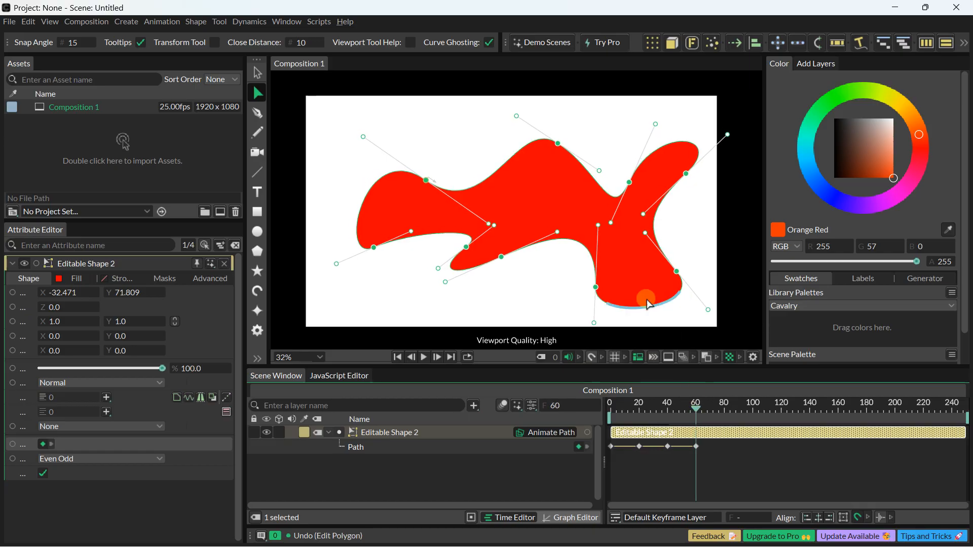
Step: Refine the frame 60 pose: raise the upper-left point and top hump, lower the right lobe's outer point, and shorten the lower-right point's handle
click(469, 147)
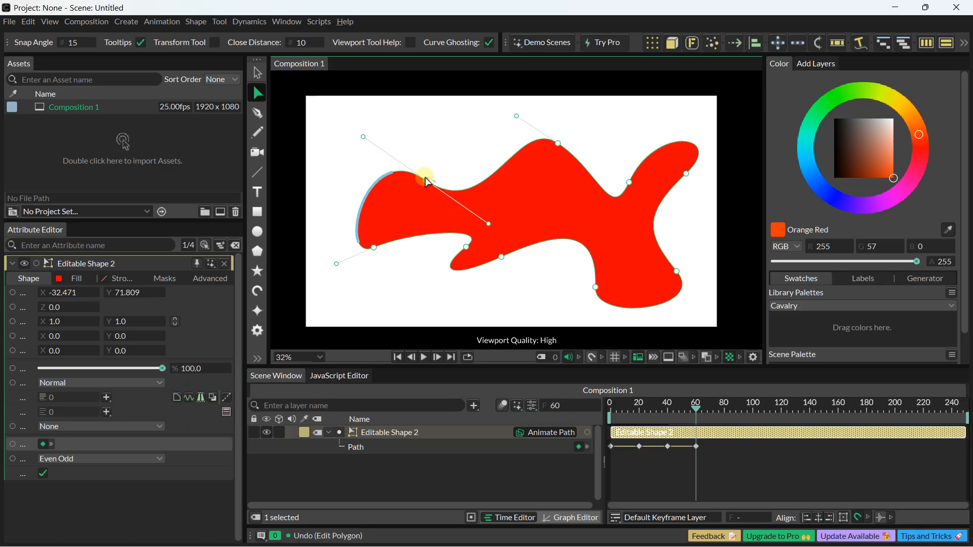
drag(425, 180, 424, 157)
mouse_move(552, 143)
mouse_down()
mouse_move(554, 157)
mouse_move(543, 150)
mouse_move(546, 130)
mouse_move(537, 156)
mouse_move(548, 126)
mouse_up()
click(557, 137)
drag(663, 168, 662, 191)
drag(622, 227, 631, 247)
Step: At frame 80, select all the path's points and shift the whole shape upward
drag(698, 409, 725, 420)
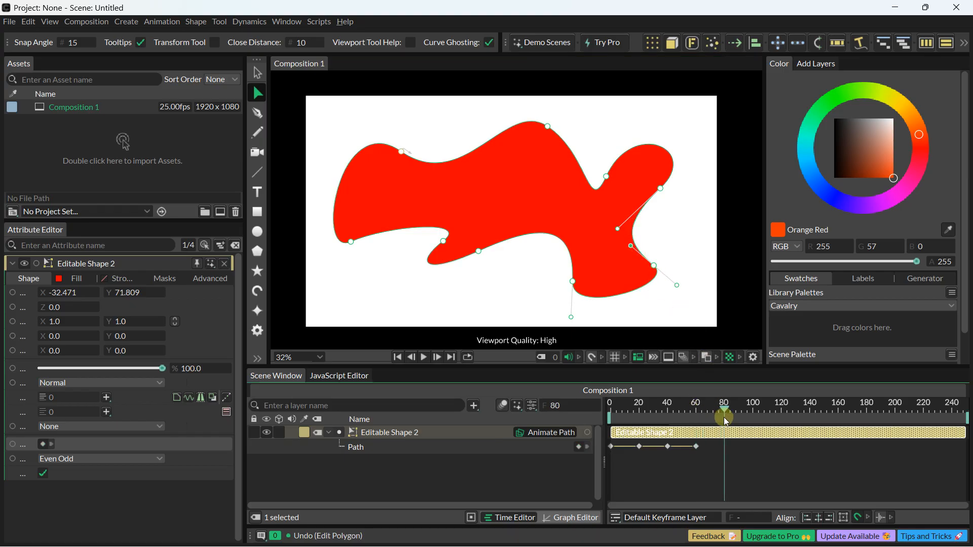
double_click(444, 242)
mouse_move(443, 242)
mouse_down()
mouse_move(461, 218)
mouse_move(444, 239)
mouse_move(455, 233)
mouse_move(443, 233)
mouse_up()
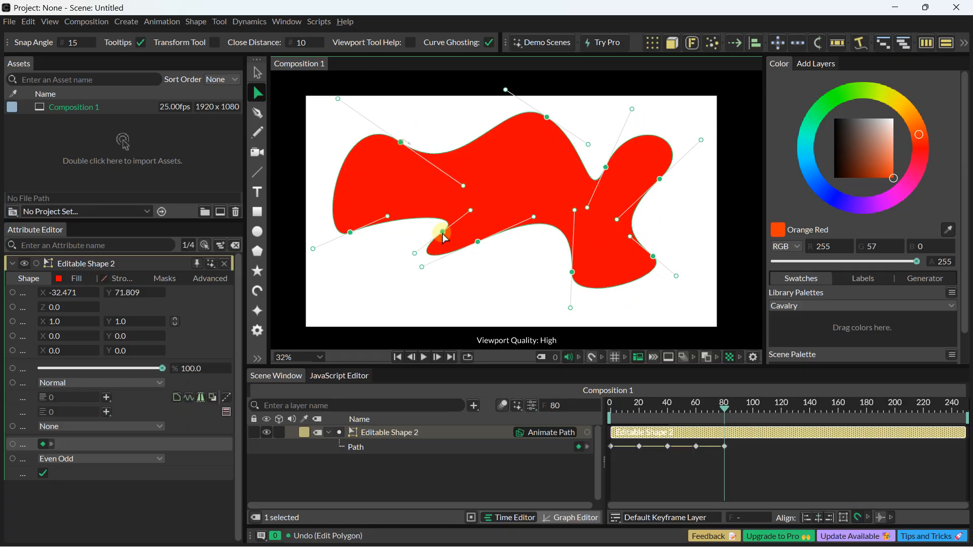
mouse_move(350, 235)
mouse_down()
mouse_move(351, 253)
mouse_move(348, 223)
mouse_up()
click(348, 245)
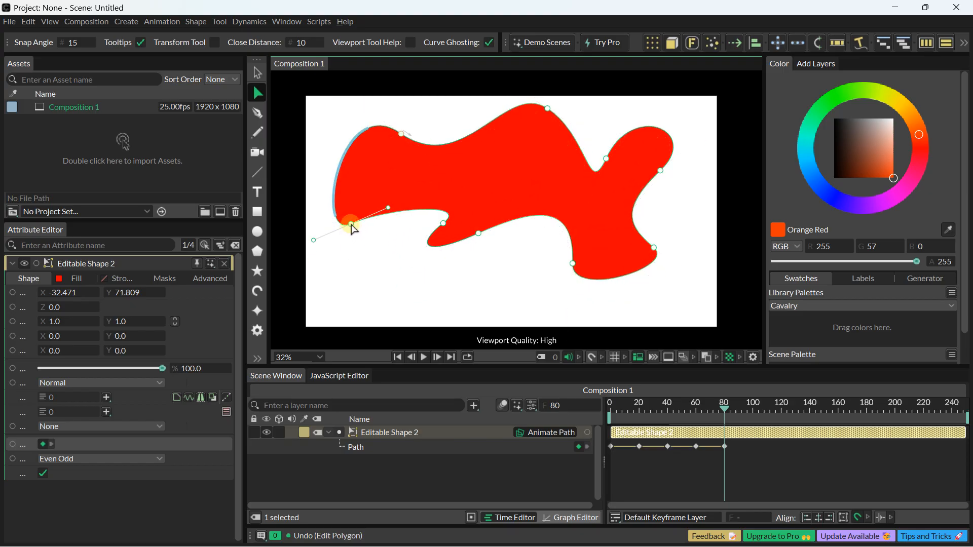
Step: Reshape the frame 80 underside by lowering the left tip's bottom point, the lower-middle point and the inner notch point
drag(351, 227, 344, 250)
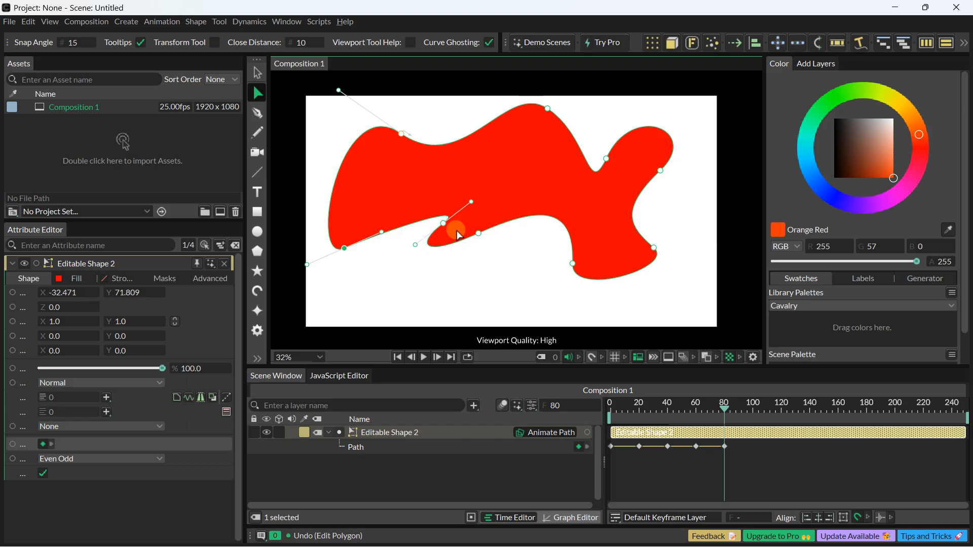
drag(479, 233, 495, 264)
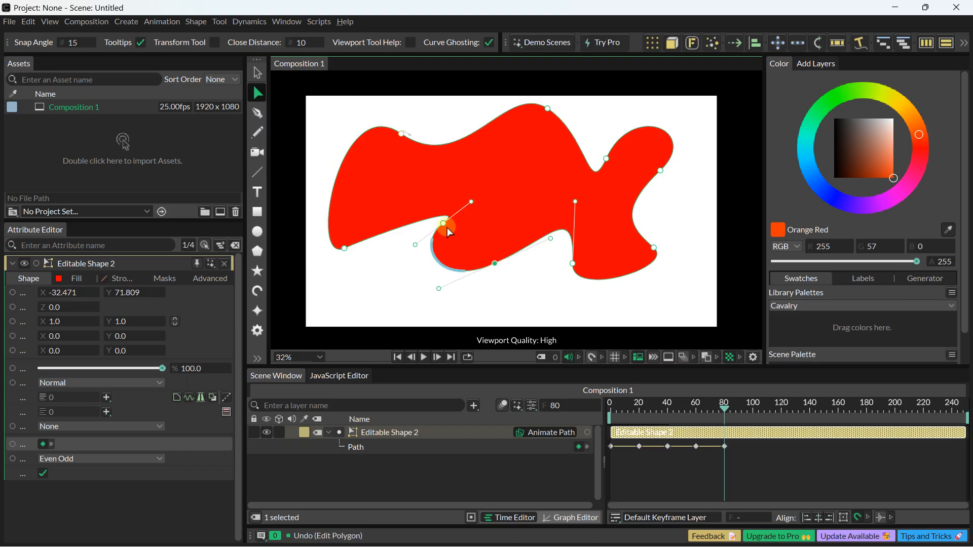
double_click(443, 223)
drag(443, 224, 449, 244)
click(411, 268)
Step: At frame 100, move the right lobe's outer point right, and pull the top hump and upper-left points up and left
drag(725, 409, 751, 411)
click(657, 178)
drag(657, 176, 676, 175)
click(545, 114)
drag(546, 114, 534, 108)
click(398, 140)
drag(398, 142, 390, 125)
Step: At frame 120, pull the bottom point down, stretch the inner notch's handle down-left, and move the left tip's bottom point up and right
drag(753, 414, 782, 412)
click(569, 269)
drag(570, 269, 569, 296)
drag(445, 238, 380, 312)
click(338, 255)
drag(341, 255, 375, 207)
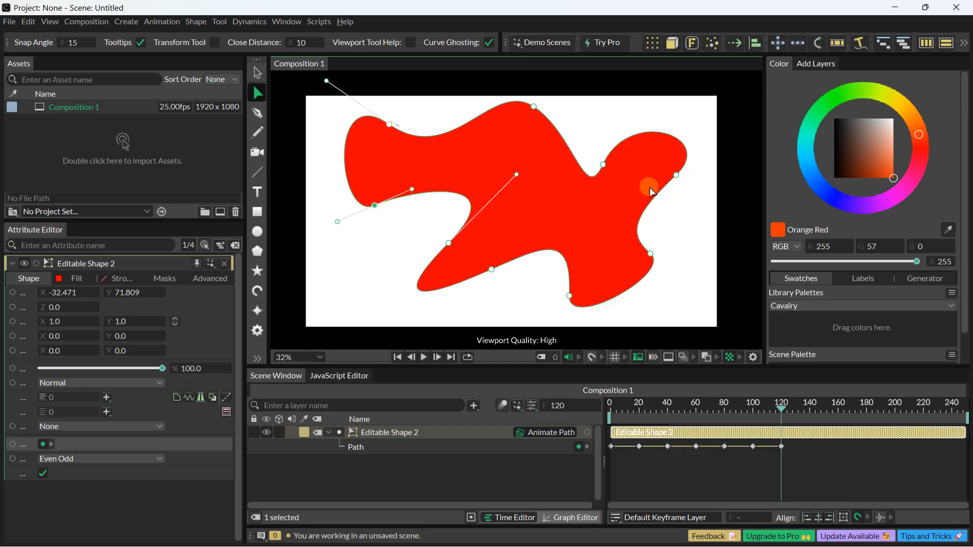
Step: At frame 140, raise the point beside the right lobe, and shift the whole path down
drag(781, 410, 806, 411)
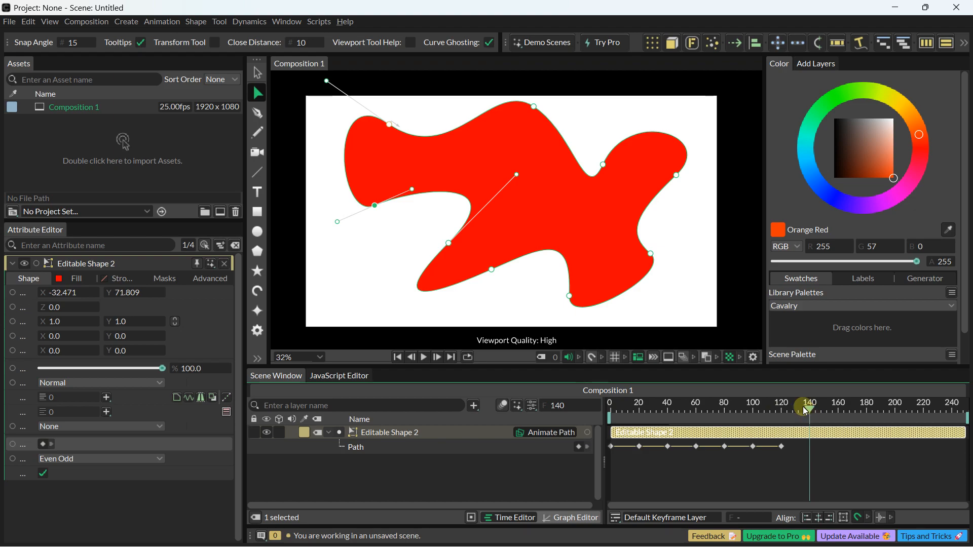
click(603, 163)
drag(602, 165, 612, 147)
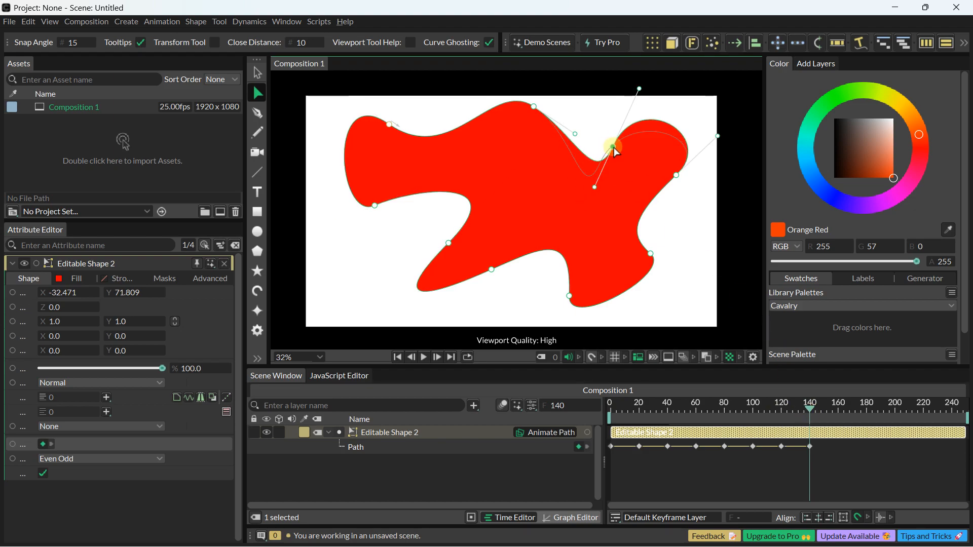
double_click(534, 107)
drag(534, 107, 532, 130)
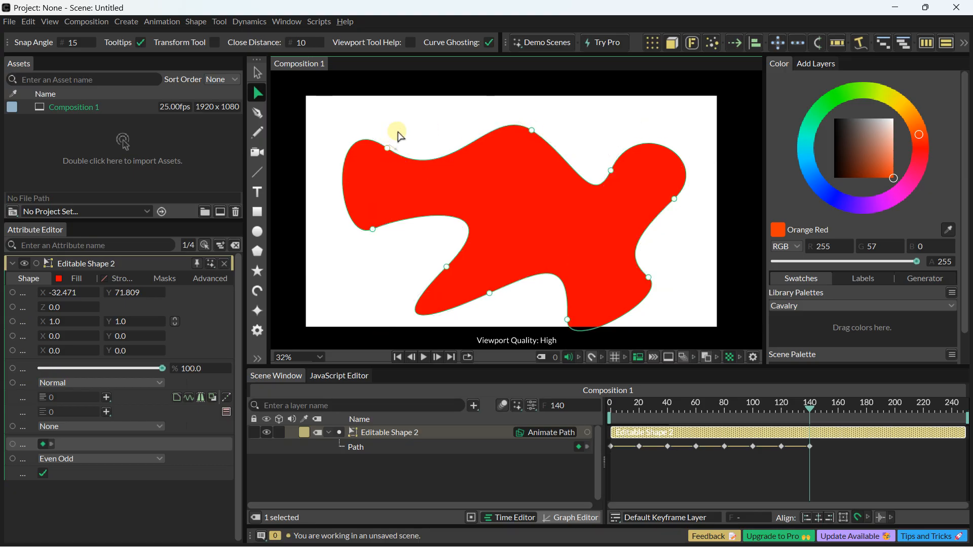
Step: Nudge the whole frame 140 path up and left, and move its upper-left point down-right with shorter handles
mouse_move(388, 150)
mouse_down()
mouse_move(409, 167)
mouse_move(386, 132)
mouse_up()
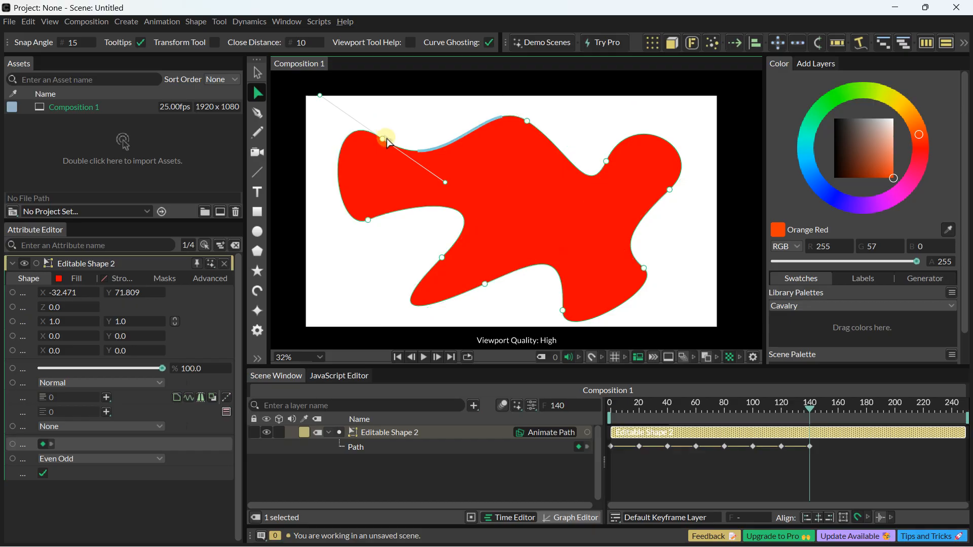
drag(383, 140, 403, 160)
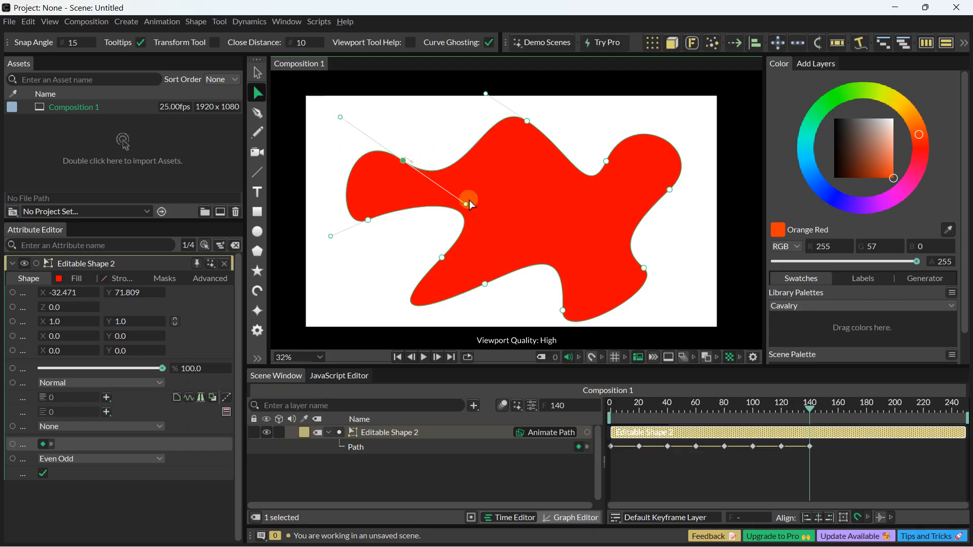
drag(467, 203, 451, 193)
Step: At frame 160, lower the point beside the right lobe, move the top hump left, and tilt the upper-left point's handle
drag(814, 409, 839, 414)
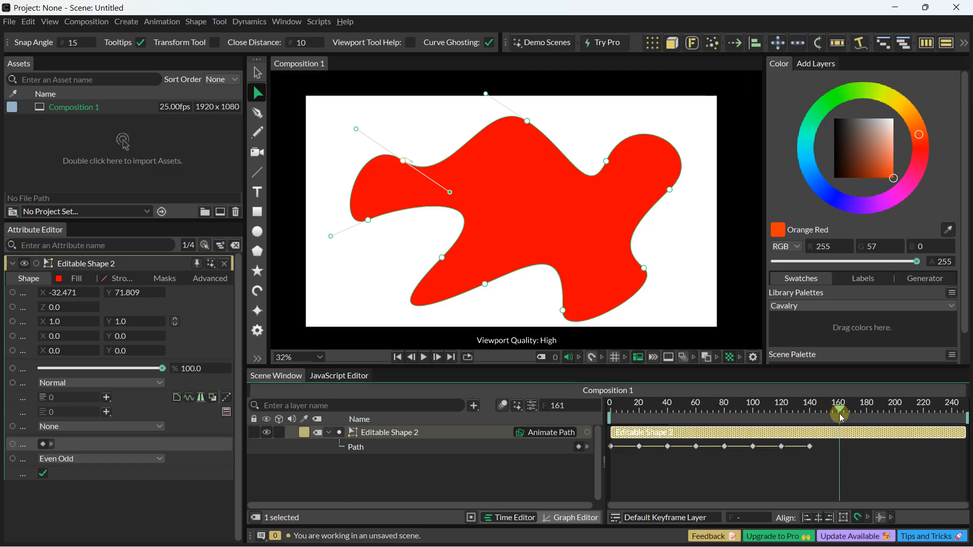
click(607, 162)
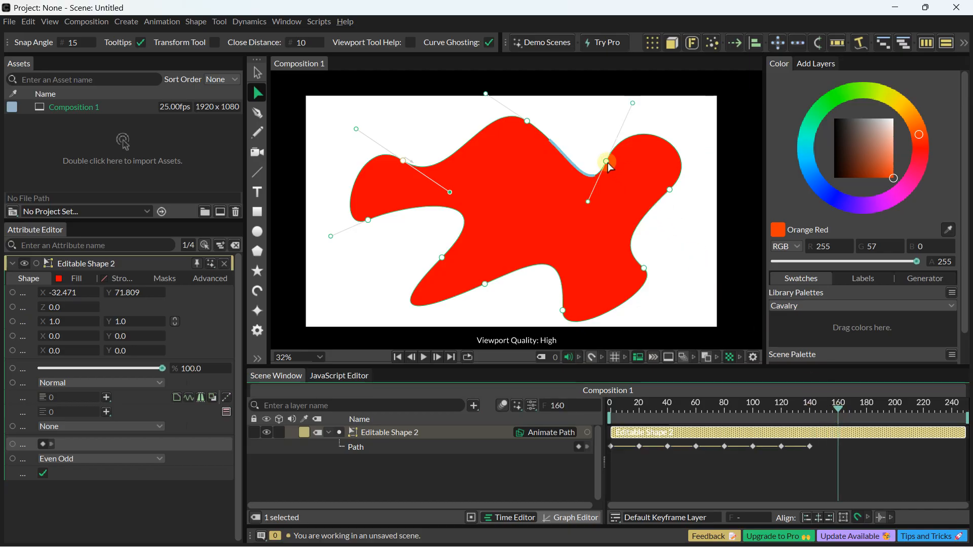
drag(608, 163, 604, 193)
key(ctrl+a)
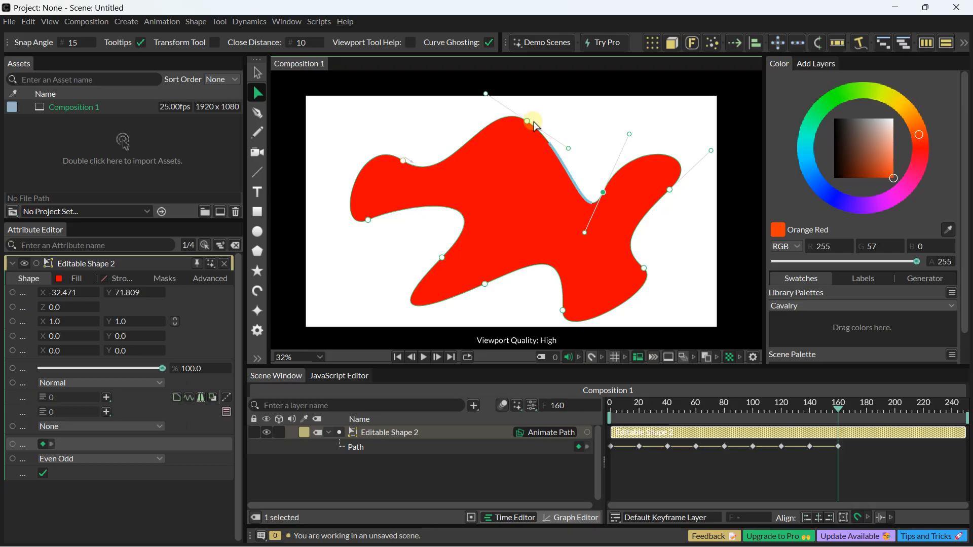
drag(528, 122, 509, 118)
click(536, 124)
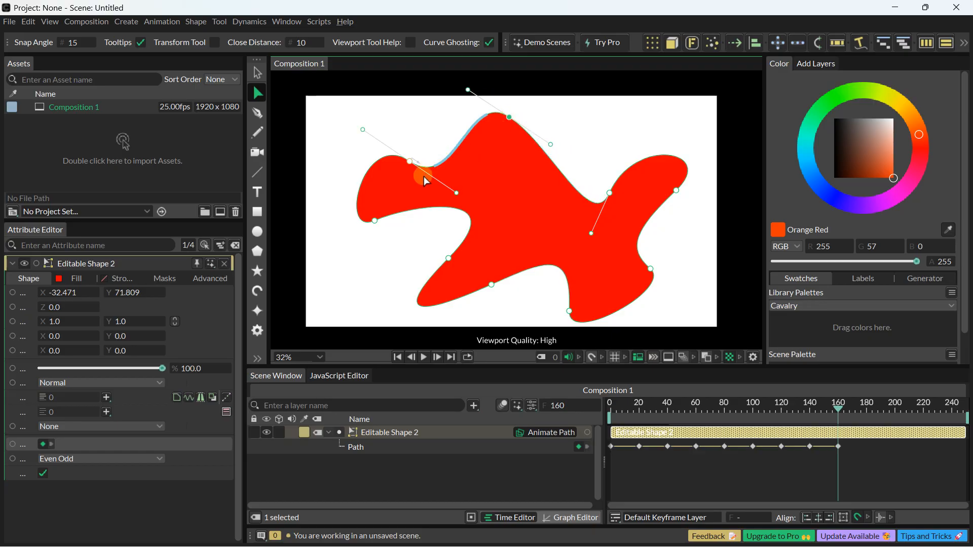
drag(458, 193, 446, 199)
Step: Raise the inner notch point's lower-left handle at frame 160 to thin the bottom-left lobe, and deselect the shape
click(449, 258)
click(380, 327)
mouse_move(381, 327)
mouse_down()
mouse_move(385, 300)
mouse_move(380, 327)
mouse_up()
click(382, 310)
drag(448, 257, 449, 258)
drag(381, 327, 380, 292)
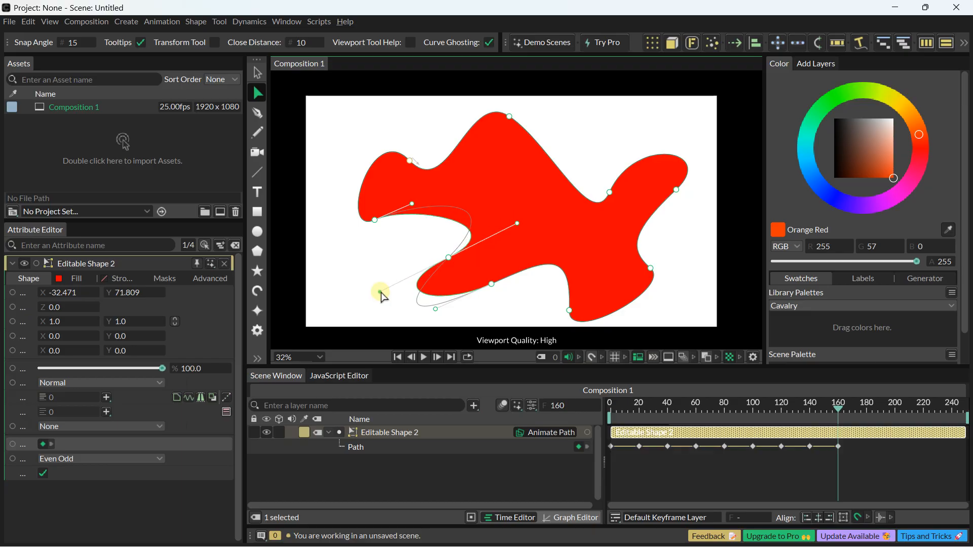
click(396, 244)
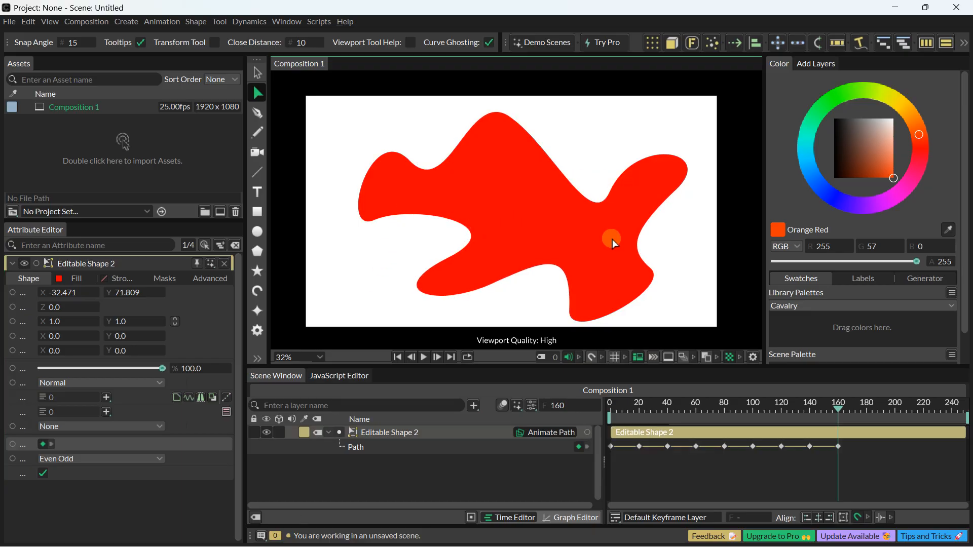
Step: Select the whole red shape and move it slightly up and left to about X -60.2, Y 102.6
click(611, 240)
click(258, 73)
drag(445, 162, 440, 157)
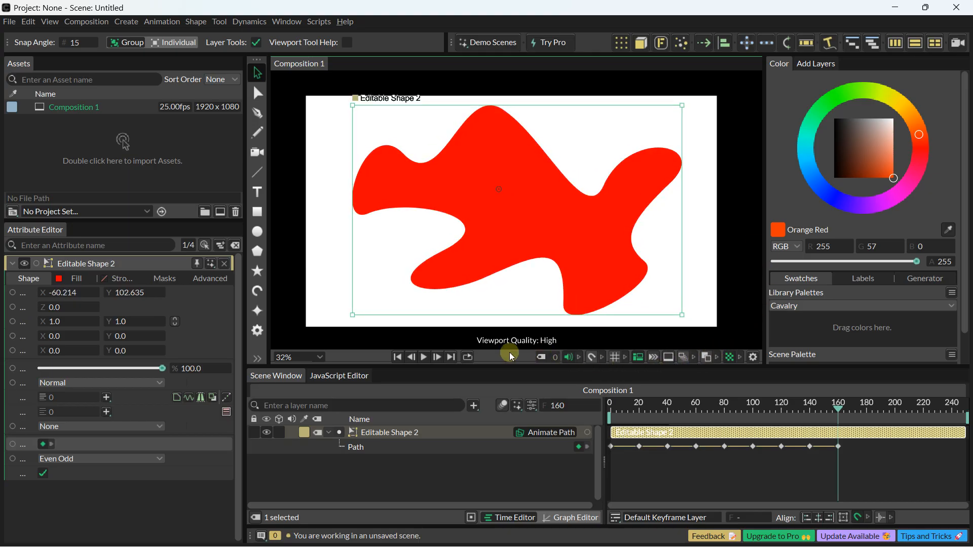
Step: Play the path animation from the first frame and stop it after the last keyframe
click(397, 358)
click(425, 357)
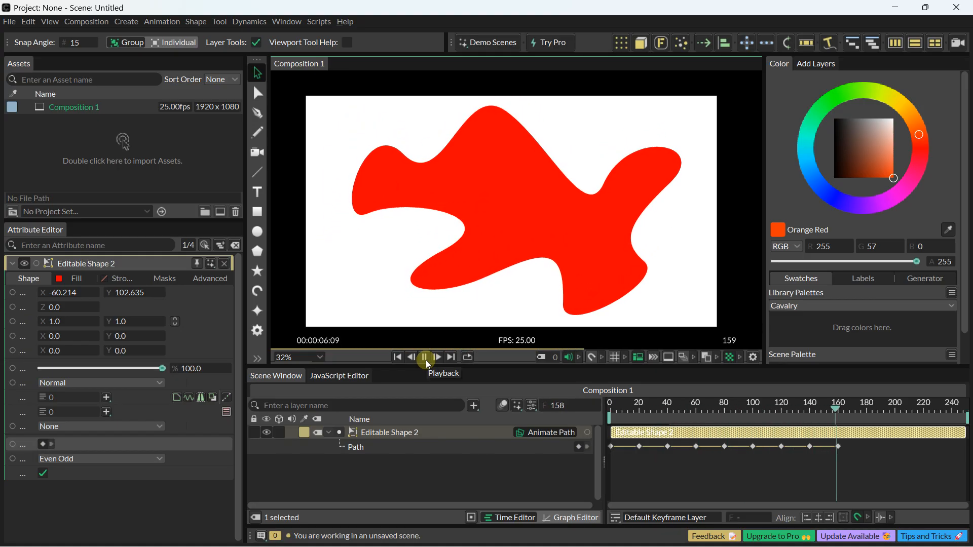
click(426, 361)
Step: Go to frame 49, scale the red shape proportionally down to about 0.768, and move it to about X -91, Y 68.7
drag(865, 405, 680, 409)
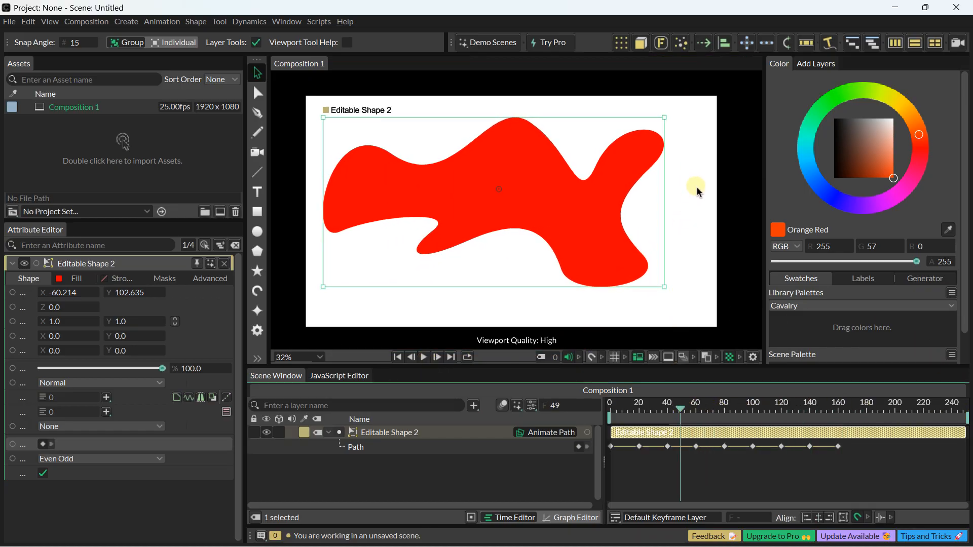
drag(664, 115, 625, 134)
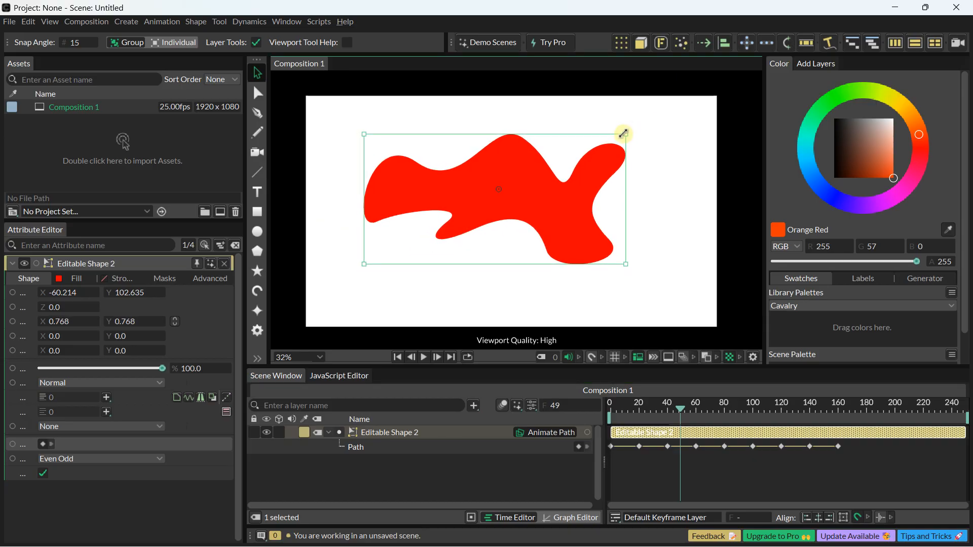
drag(553, 202, 547, 207)
Step: Replay the scaled-down shape's animation from frame 0 and stop playback
drag(679, 408, 599, 411)
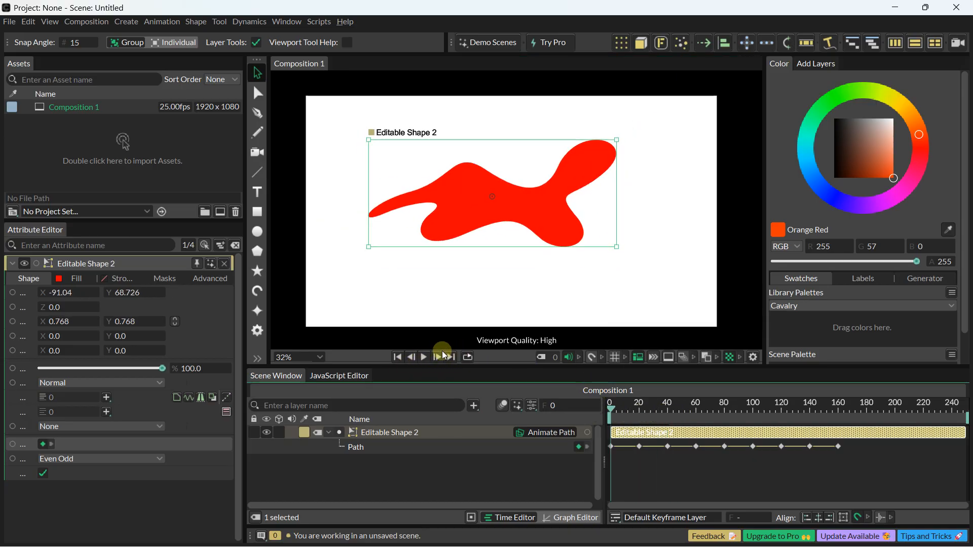
click(424, 357)
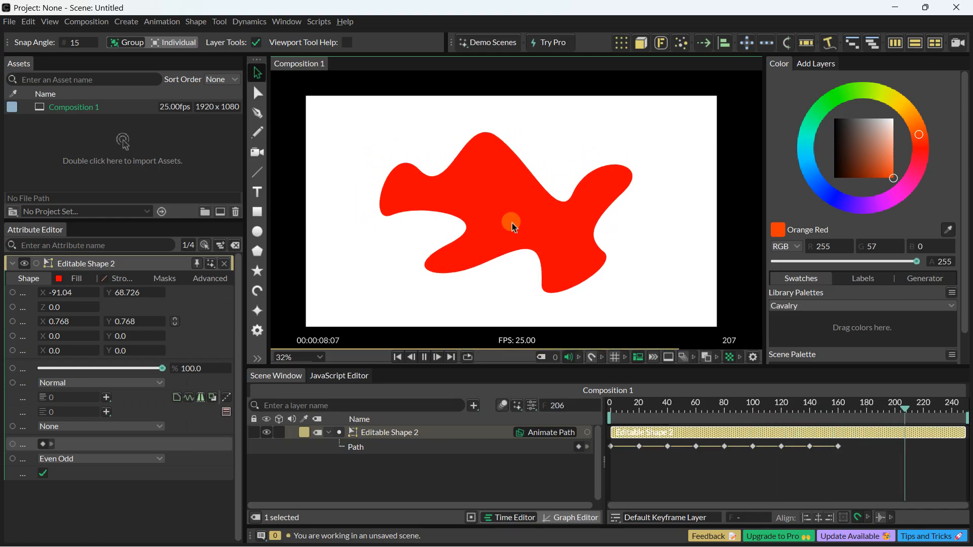
click(426, 356)
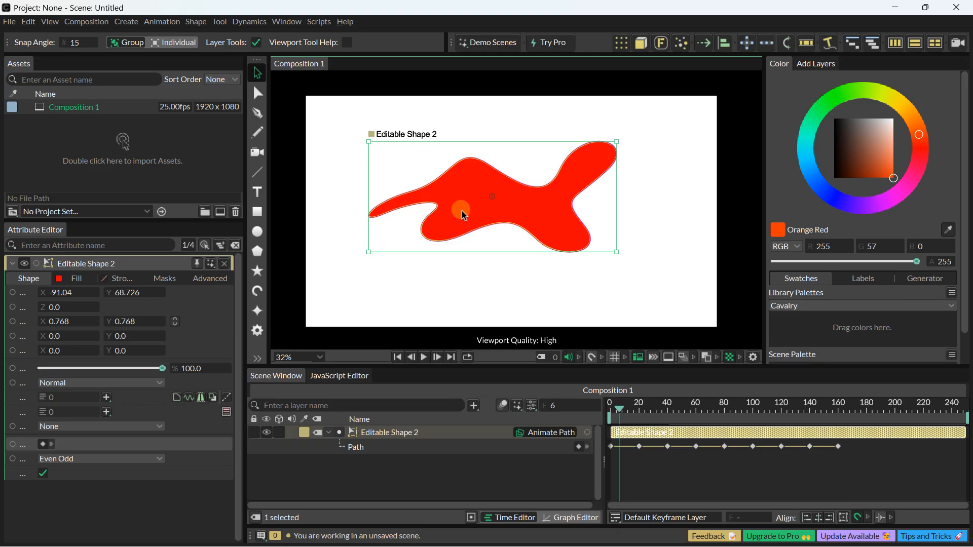
Step: Delete the Editable Shape 2 layer from the composition
right_click(403, 432)
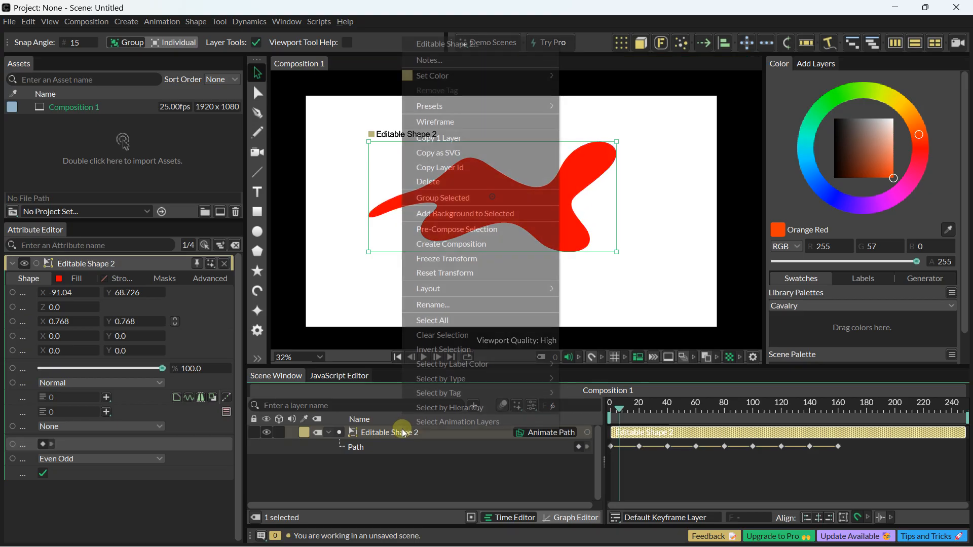
click(439, 183)
scroll(459, 176, down, 3)
drag(459, 176, 497, 192)
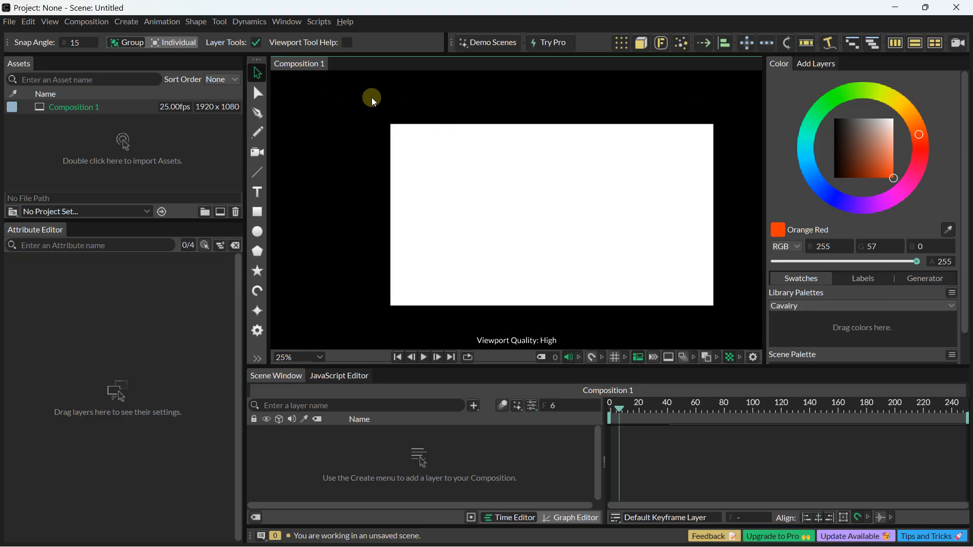